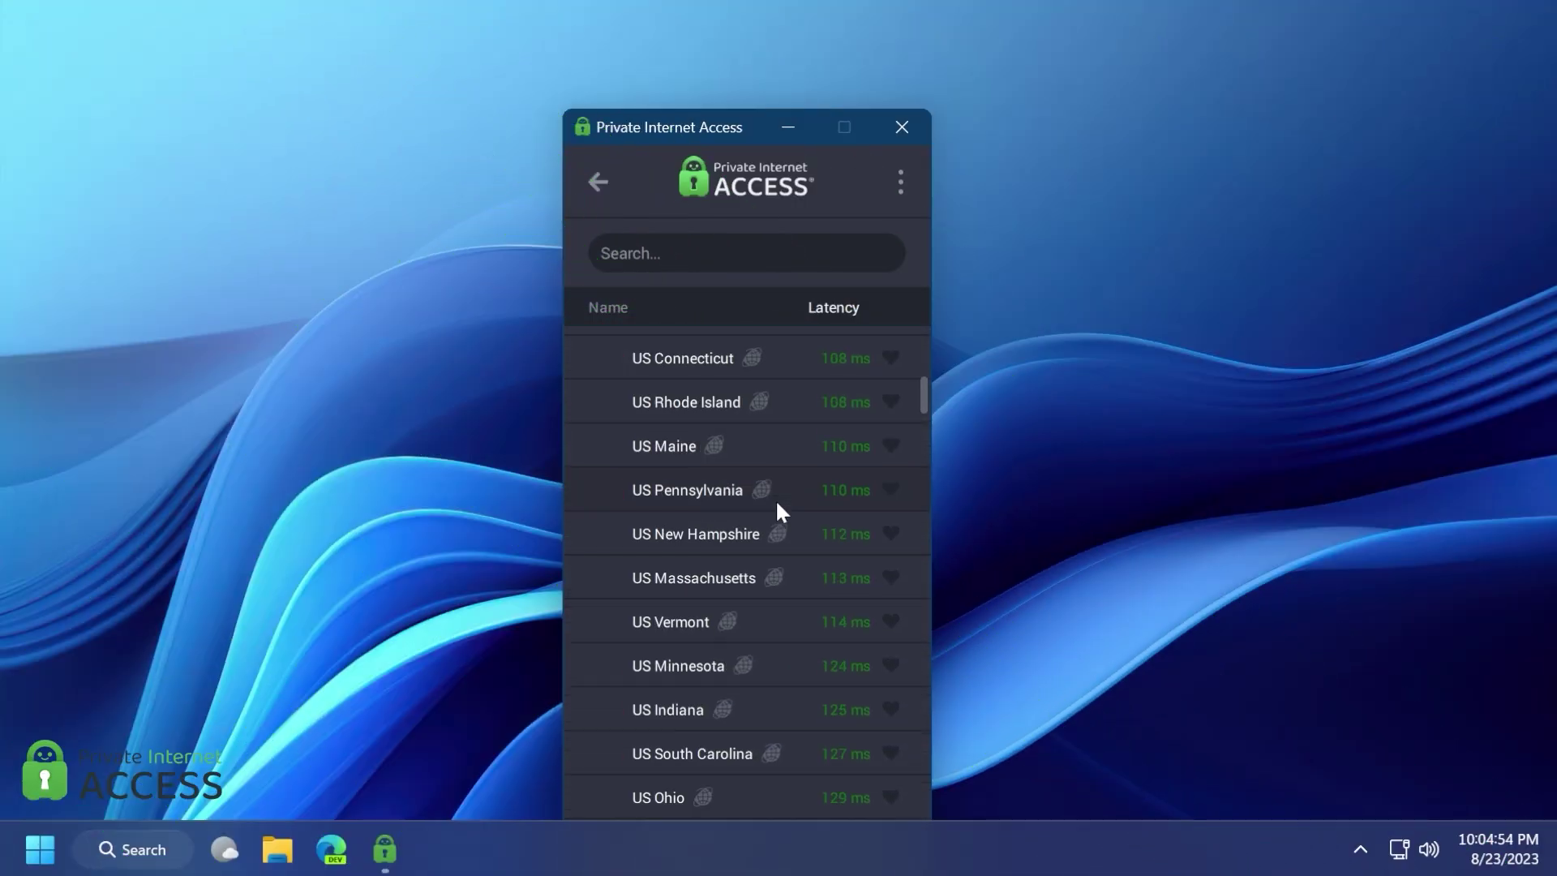
scroll(775, 499, down, 5)
scroll(736, 691, up, 3)
Step: Select US Ohio in PIA's server list and connect the VPN
click(737, 690)
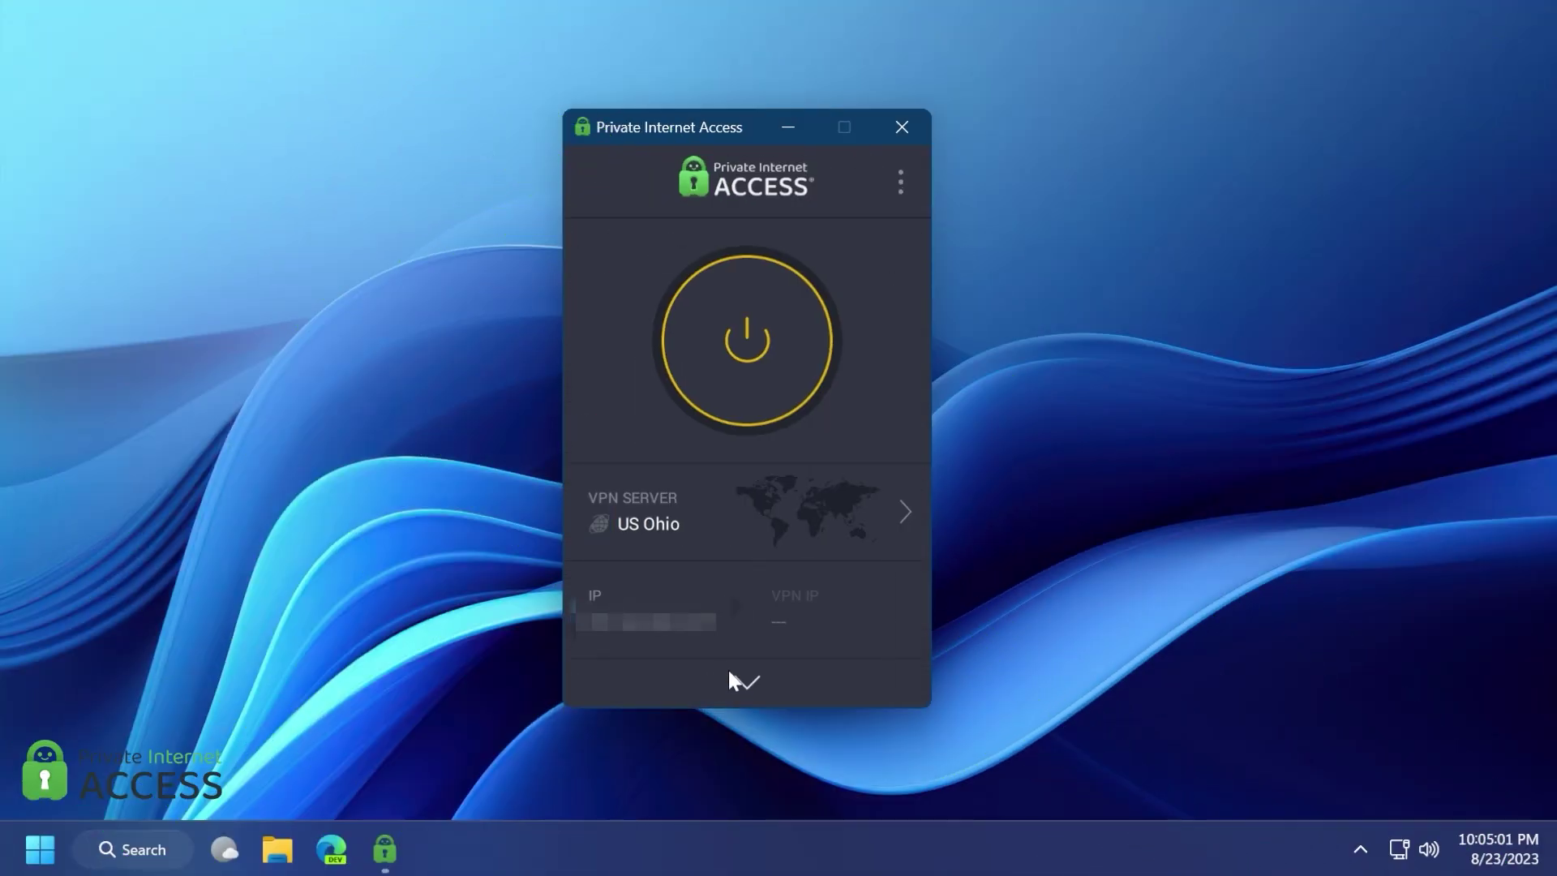
click(769, 353)
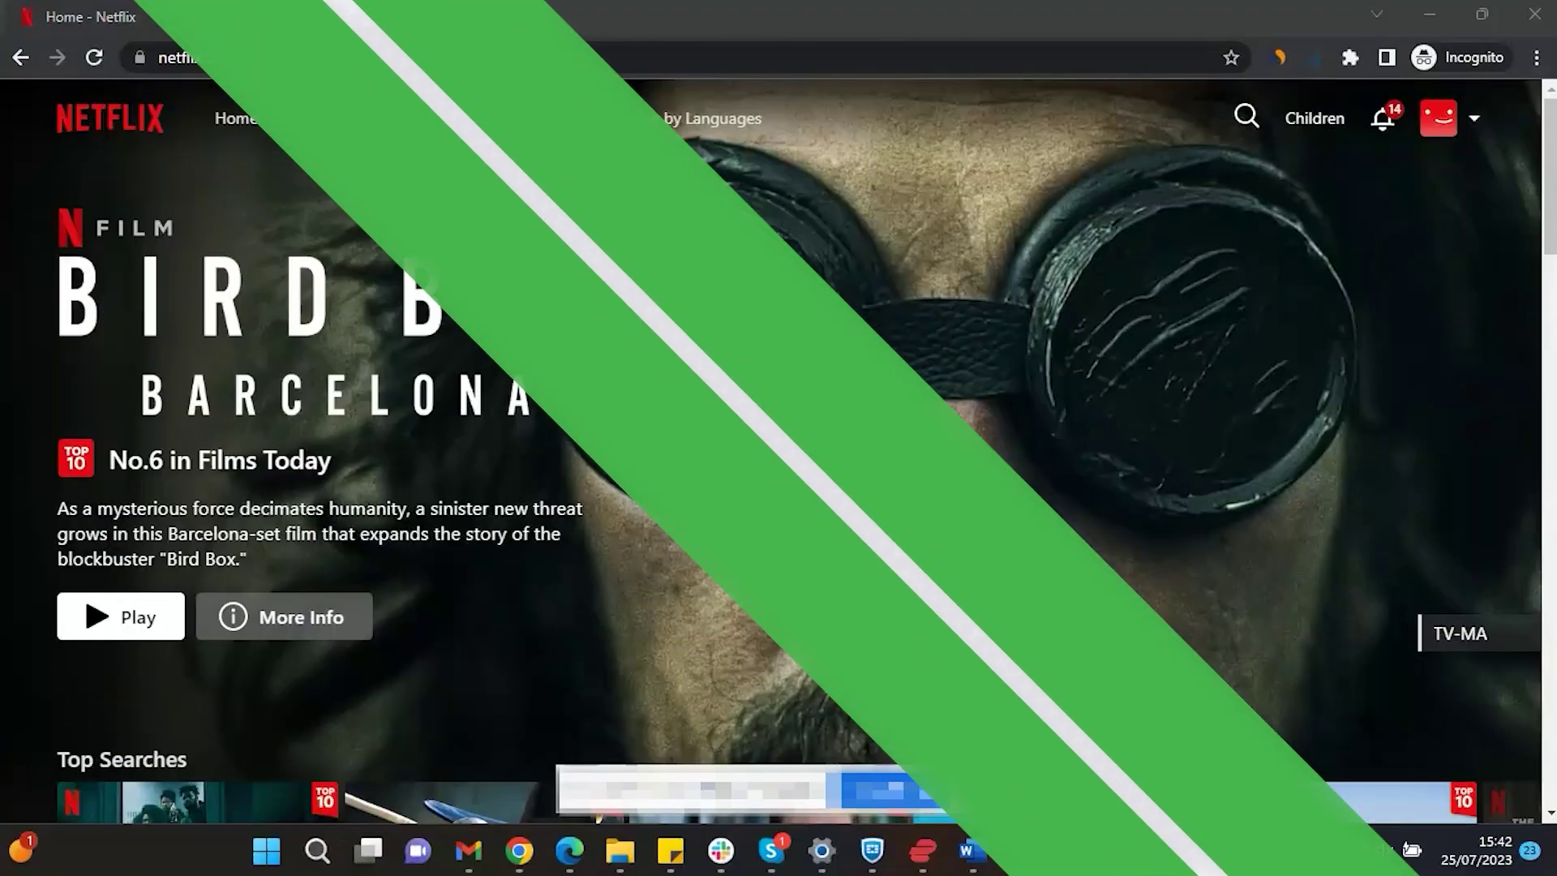
Step: Search Netflix for 'star trek', switch PIA to UK London-Streaming, and reload the results
click(1246, 117)
text(star t)
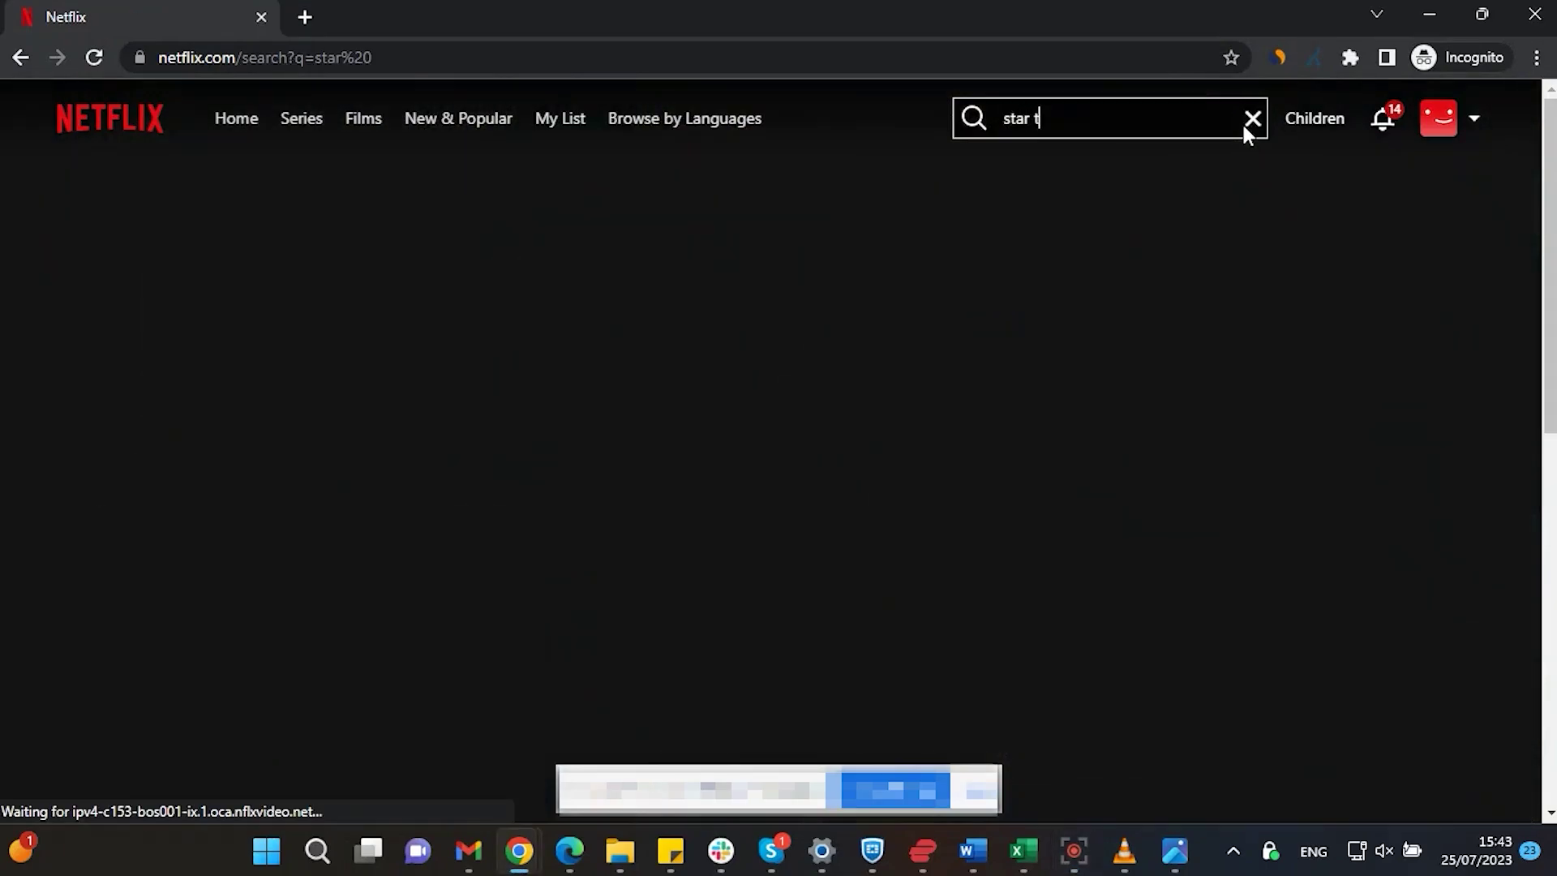
text(rek)
click(1271, 851)
click(1241, 734)
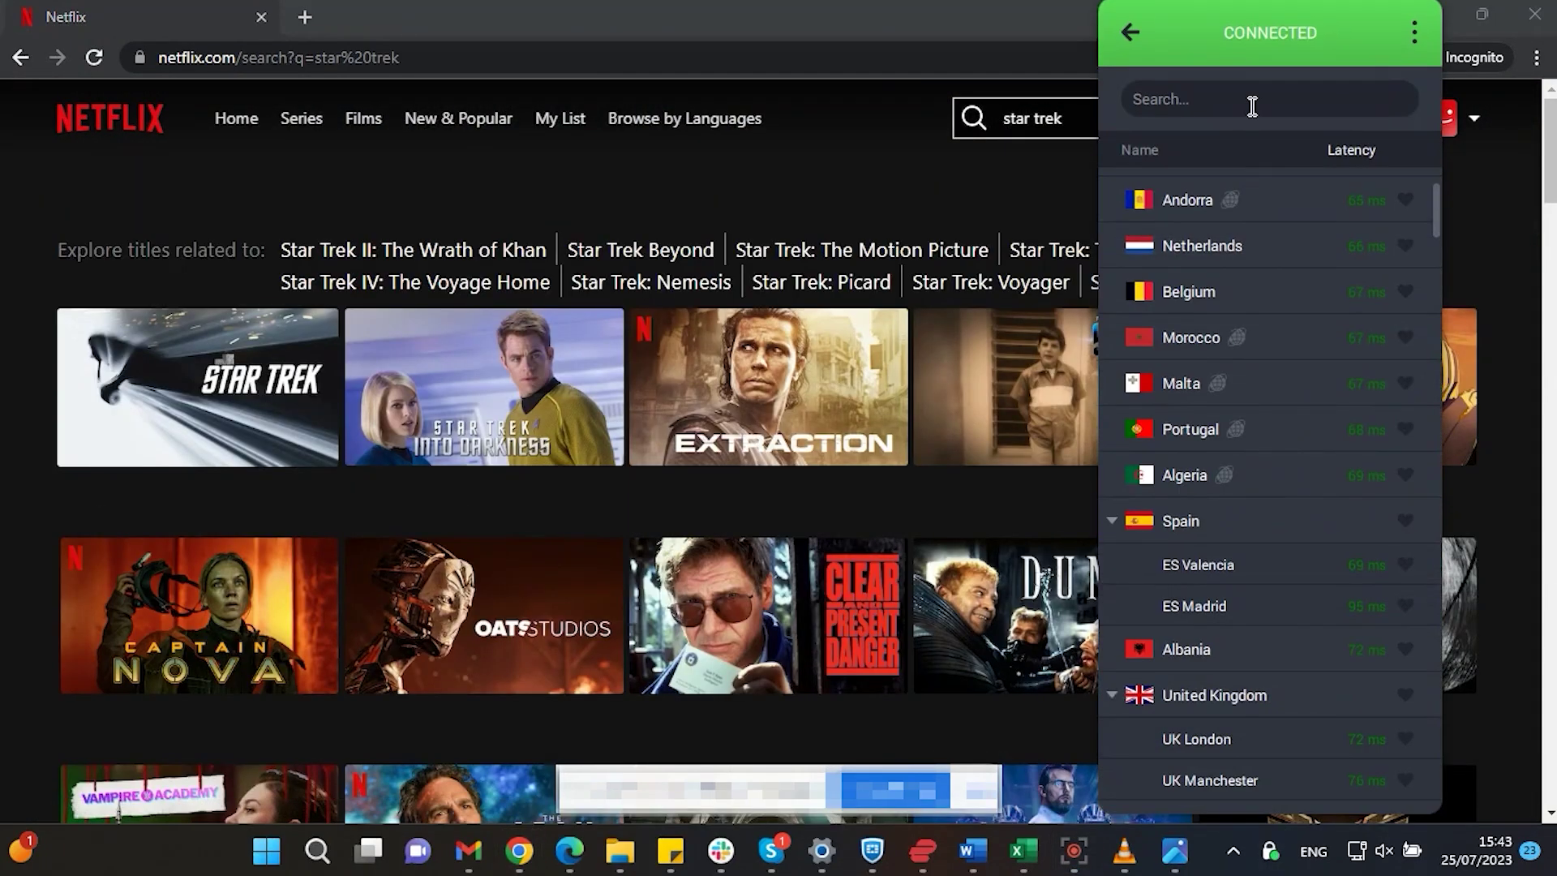
click(1252, 106)
text(strea)
click(1234, 191)
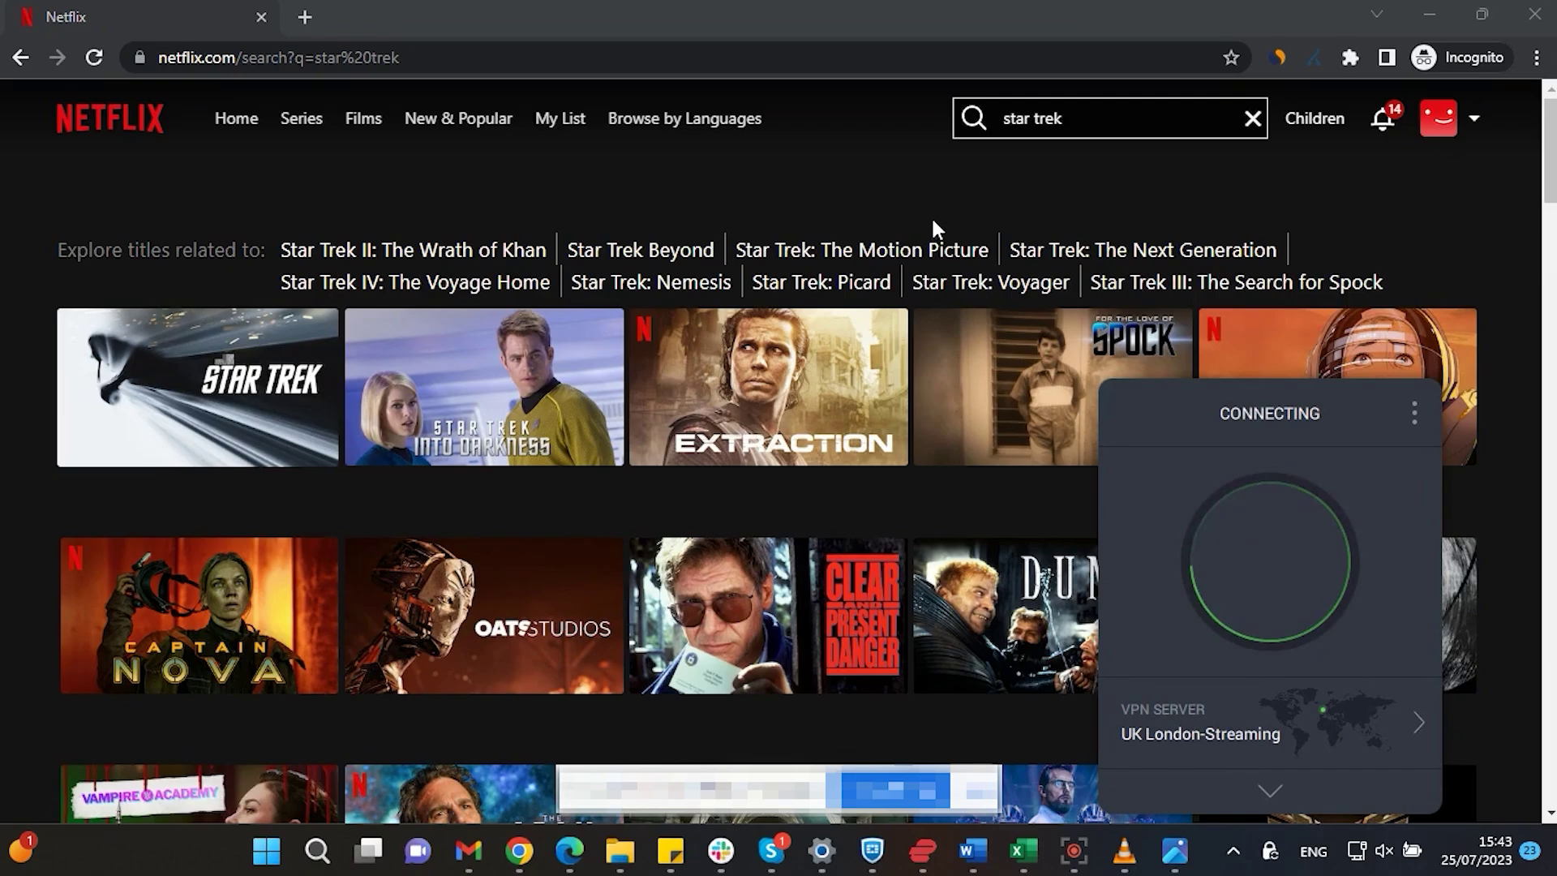
click(93, 59)
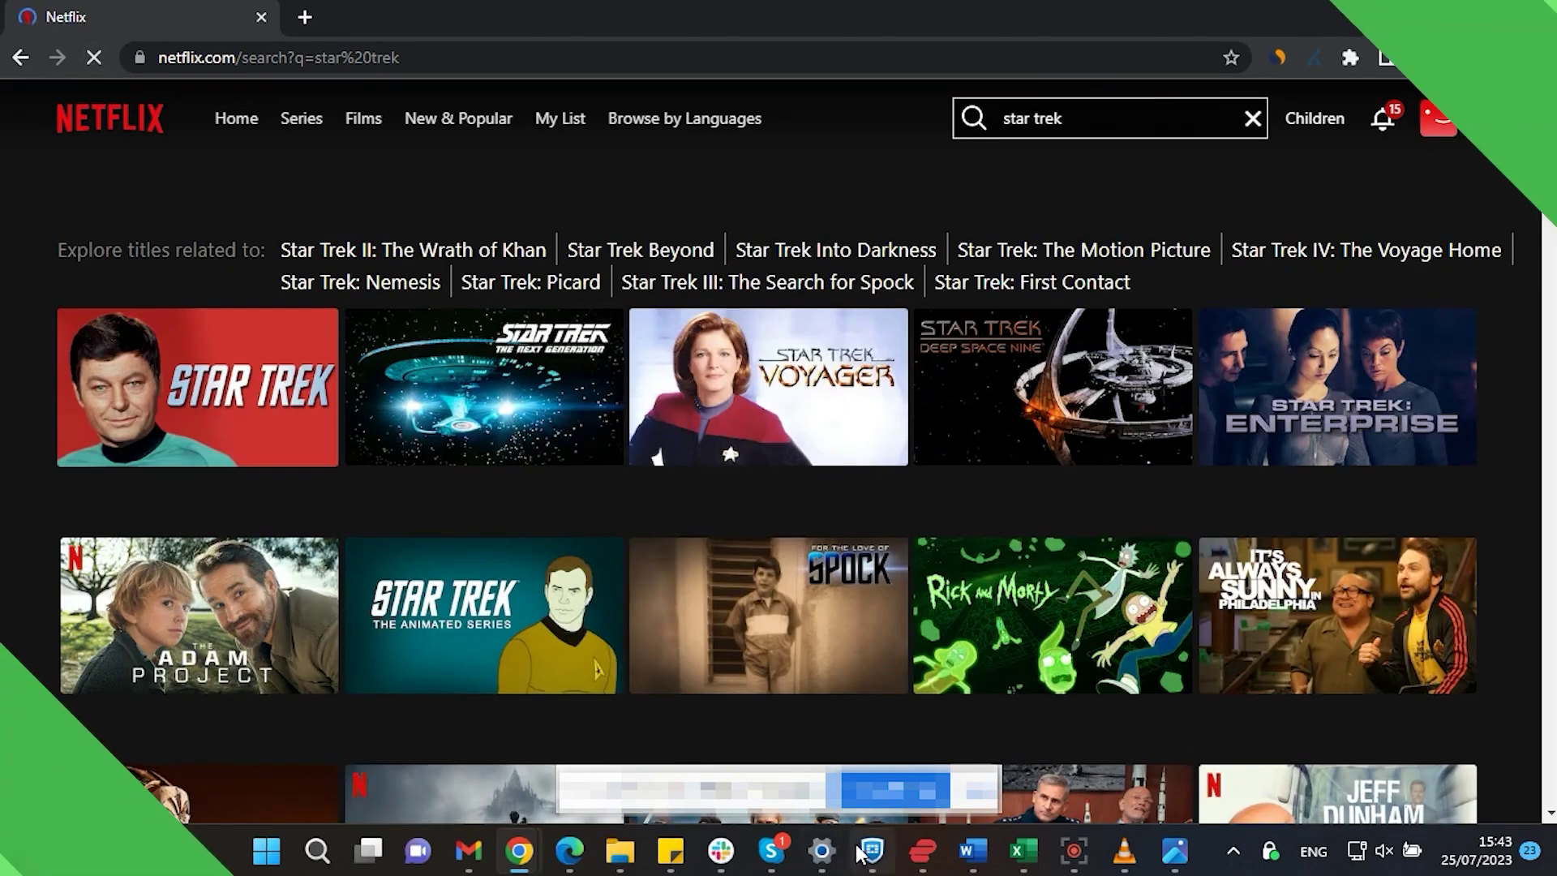
text(canada)
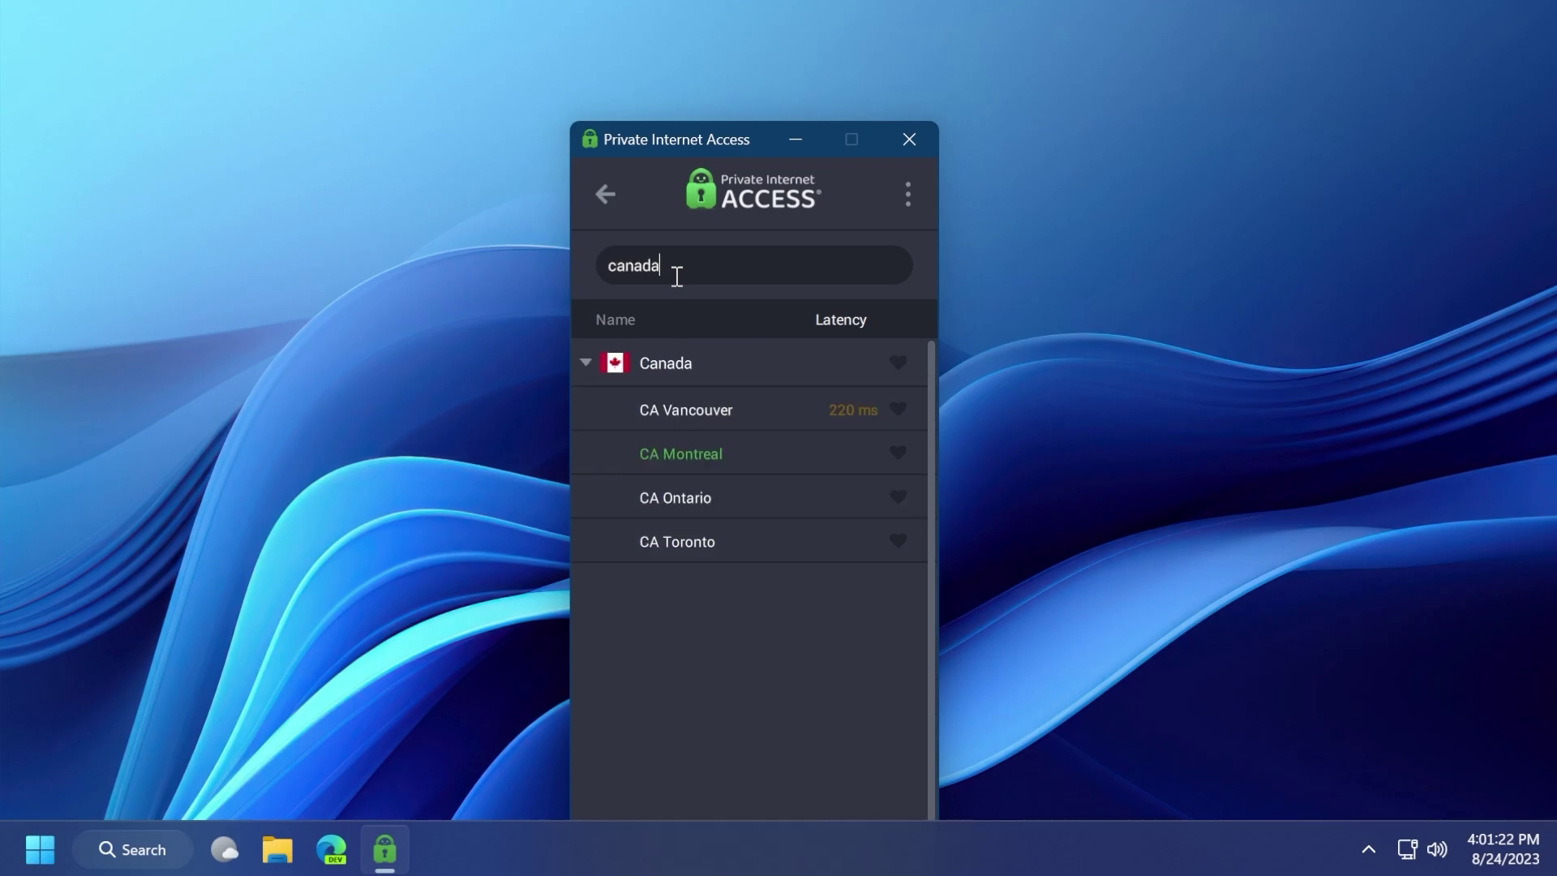
Step: Pick CA Ontario from PIA's 'canada' region search to start connecting
click(686, 494)
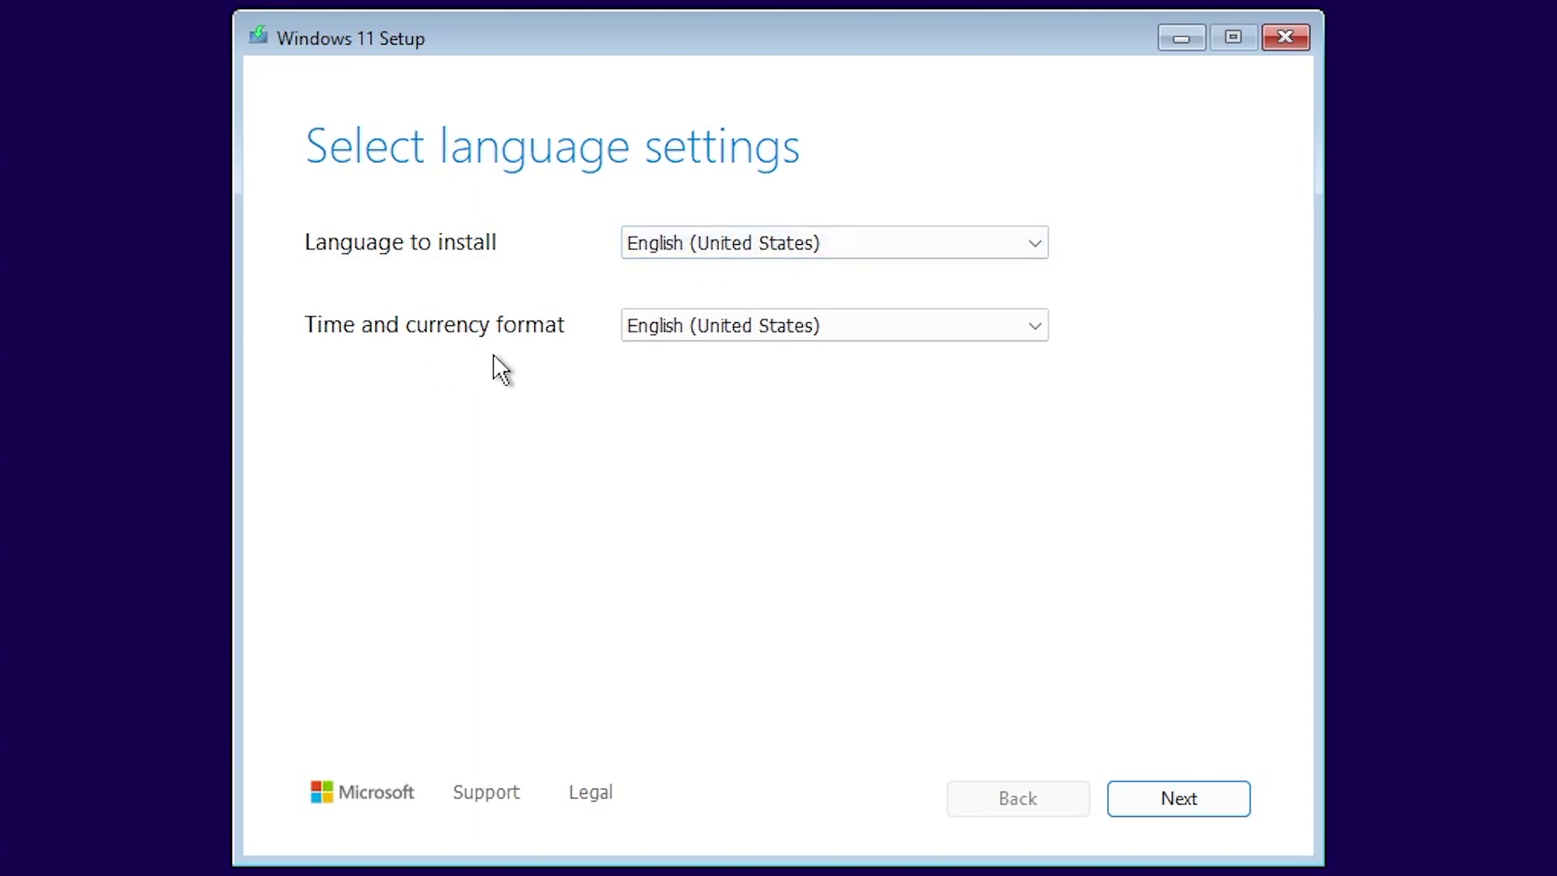
Step: Accept the English (United States) language settings and the US keyboard layout
click(1165, 800)
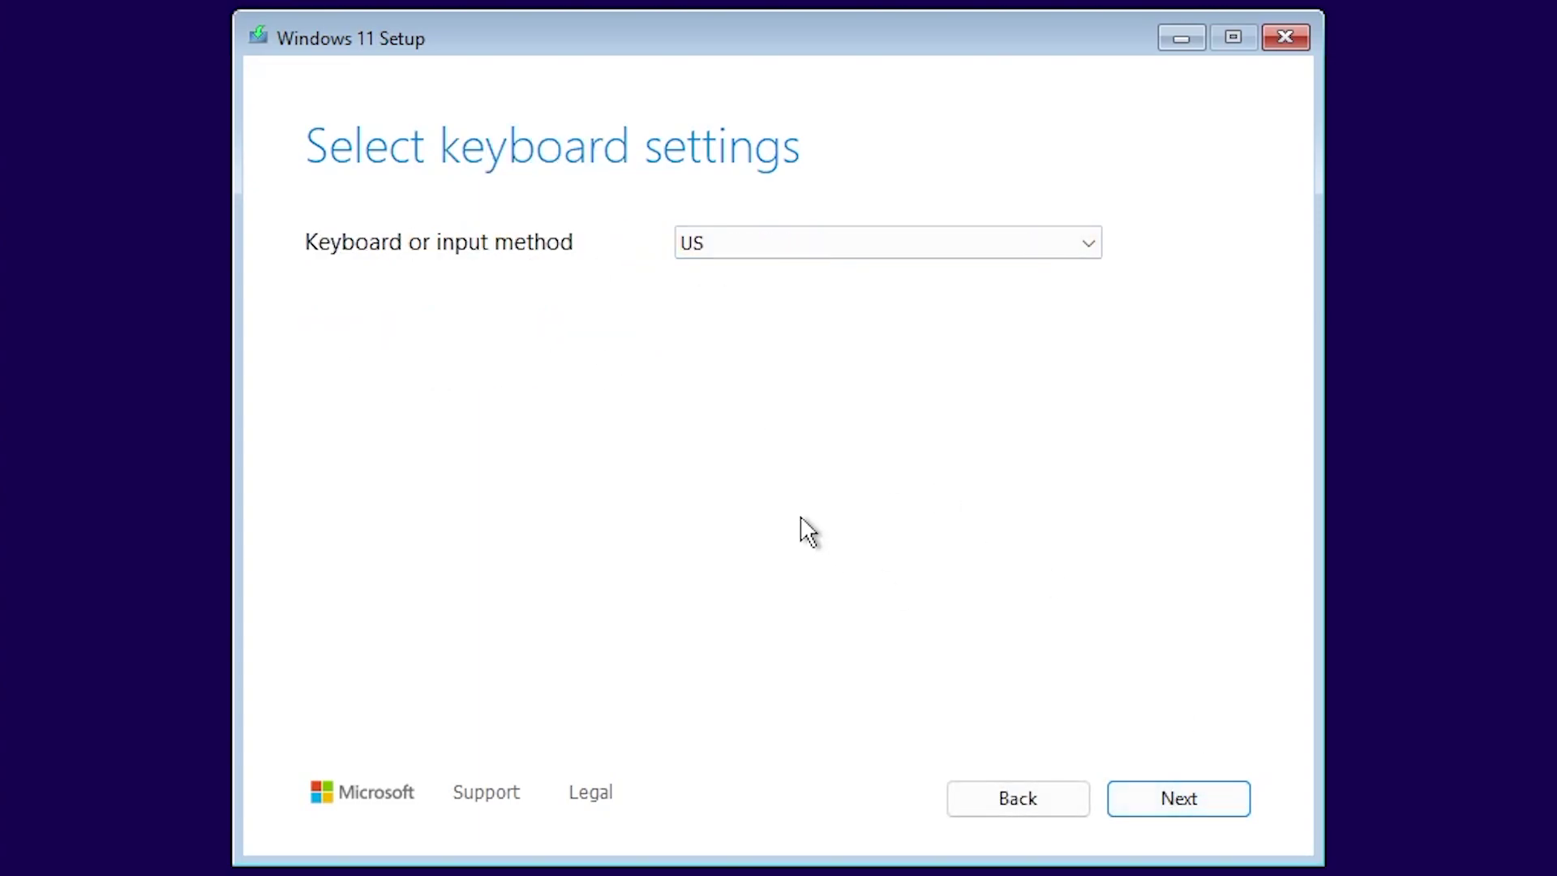
click(1180, 799)
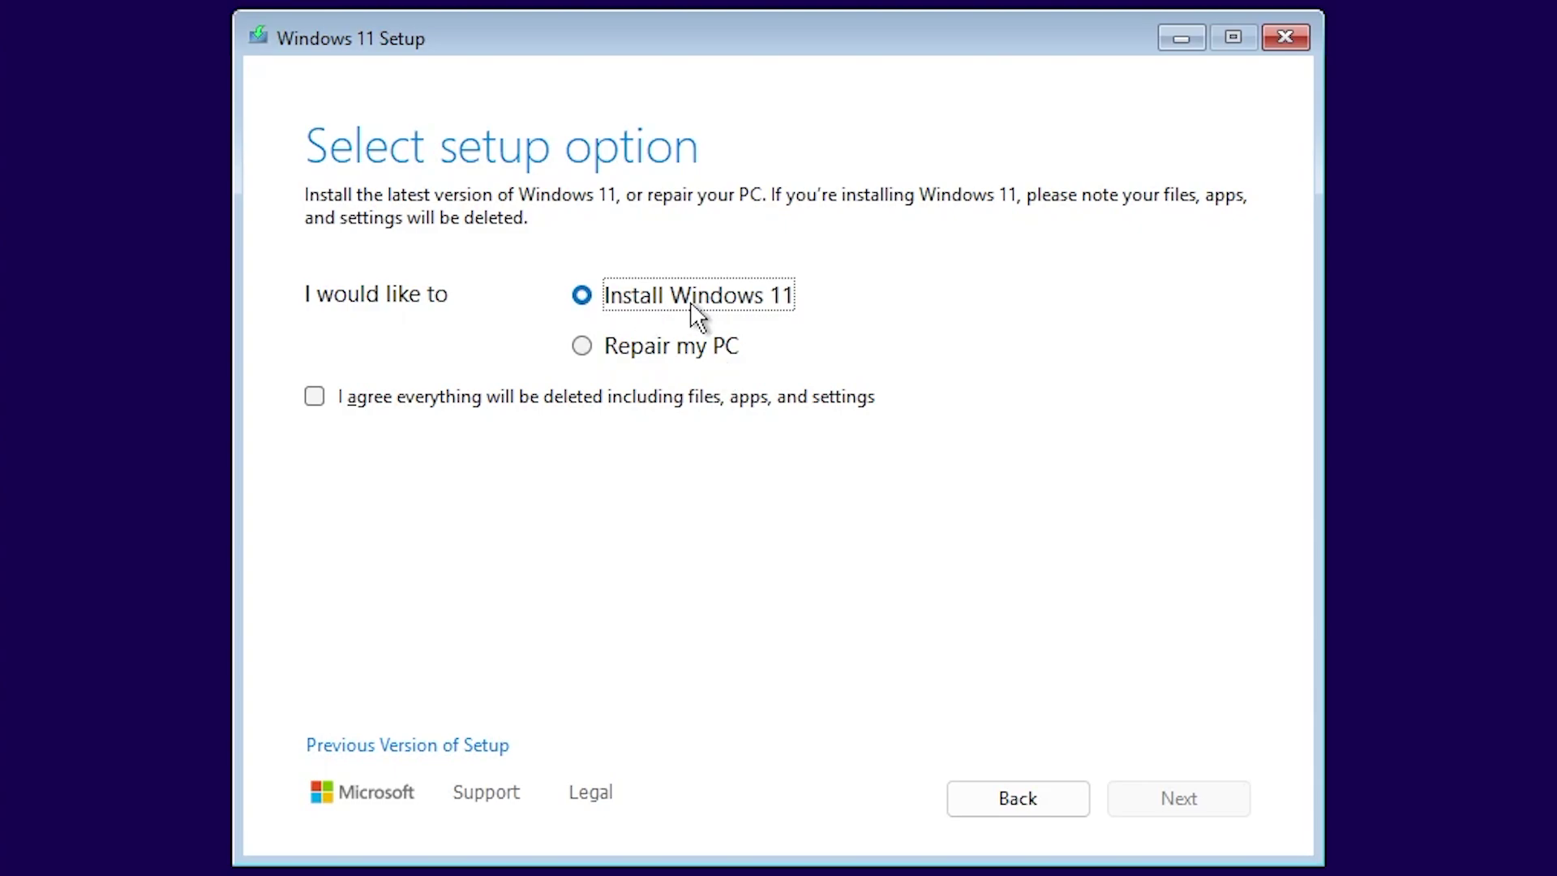
Step: Confirm a clean install that deletes everything, skip the product key, and accept the license
click(316, 398)
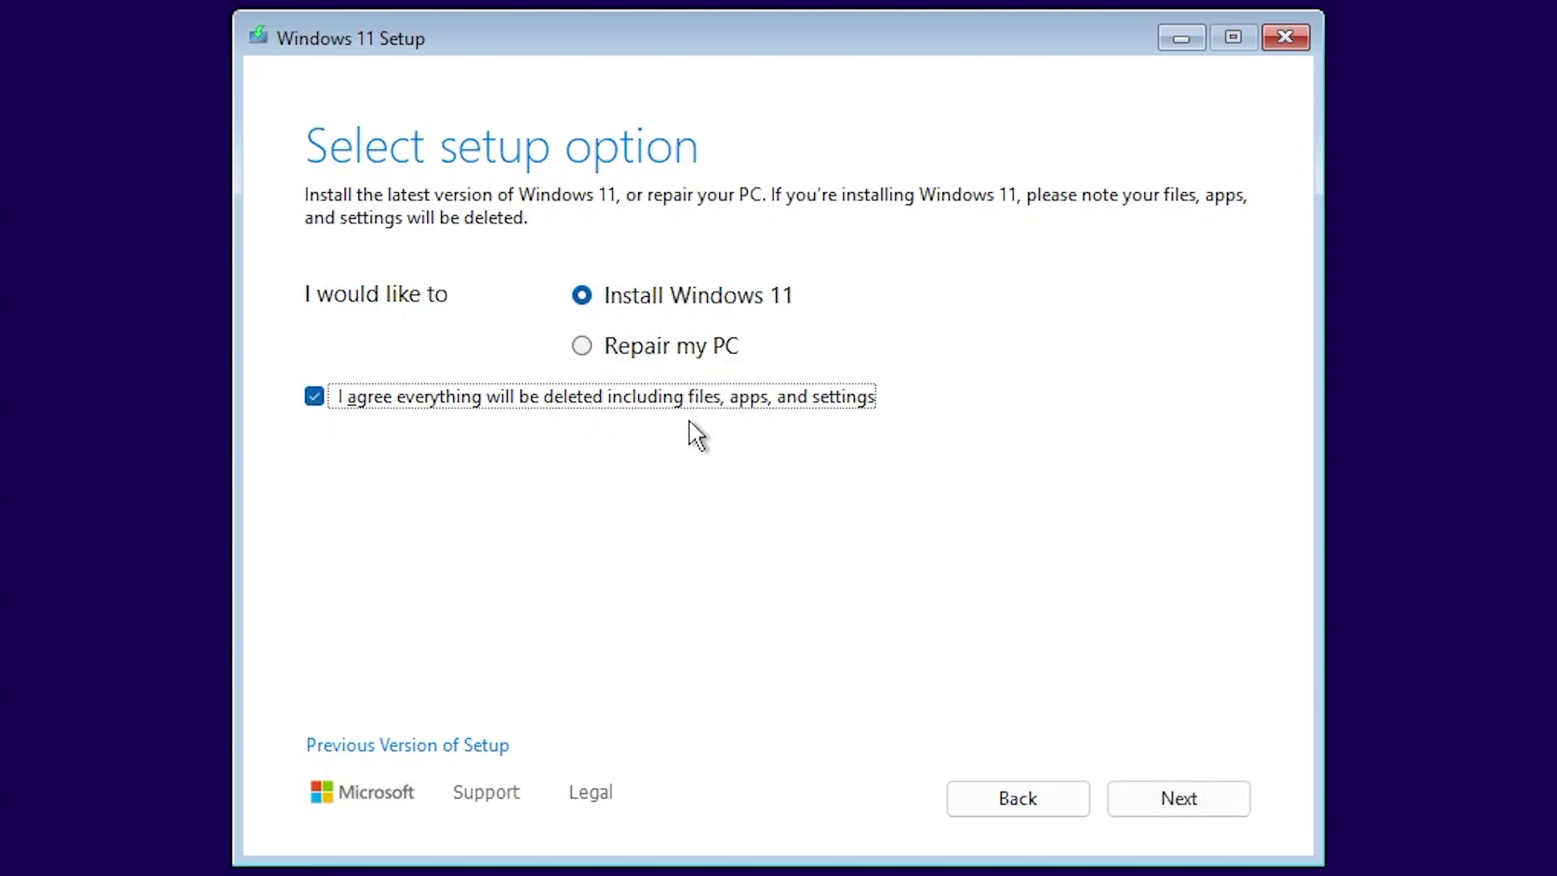
click(1178, 798)
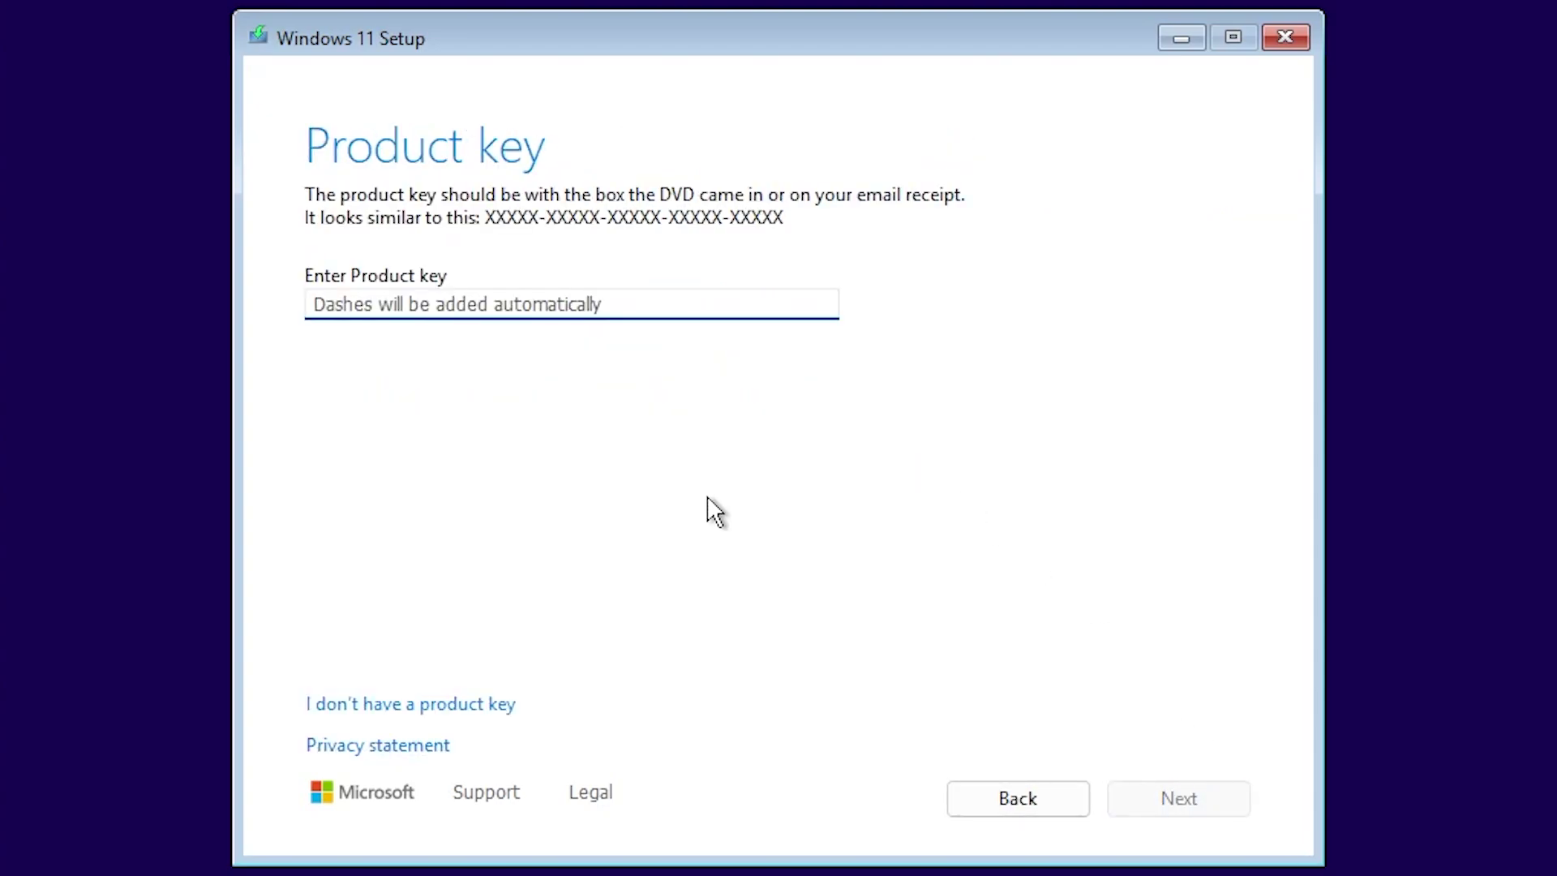
click(418, 707)
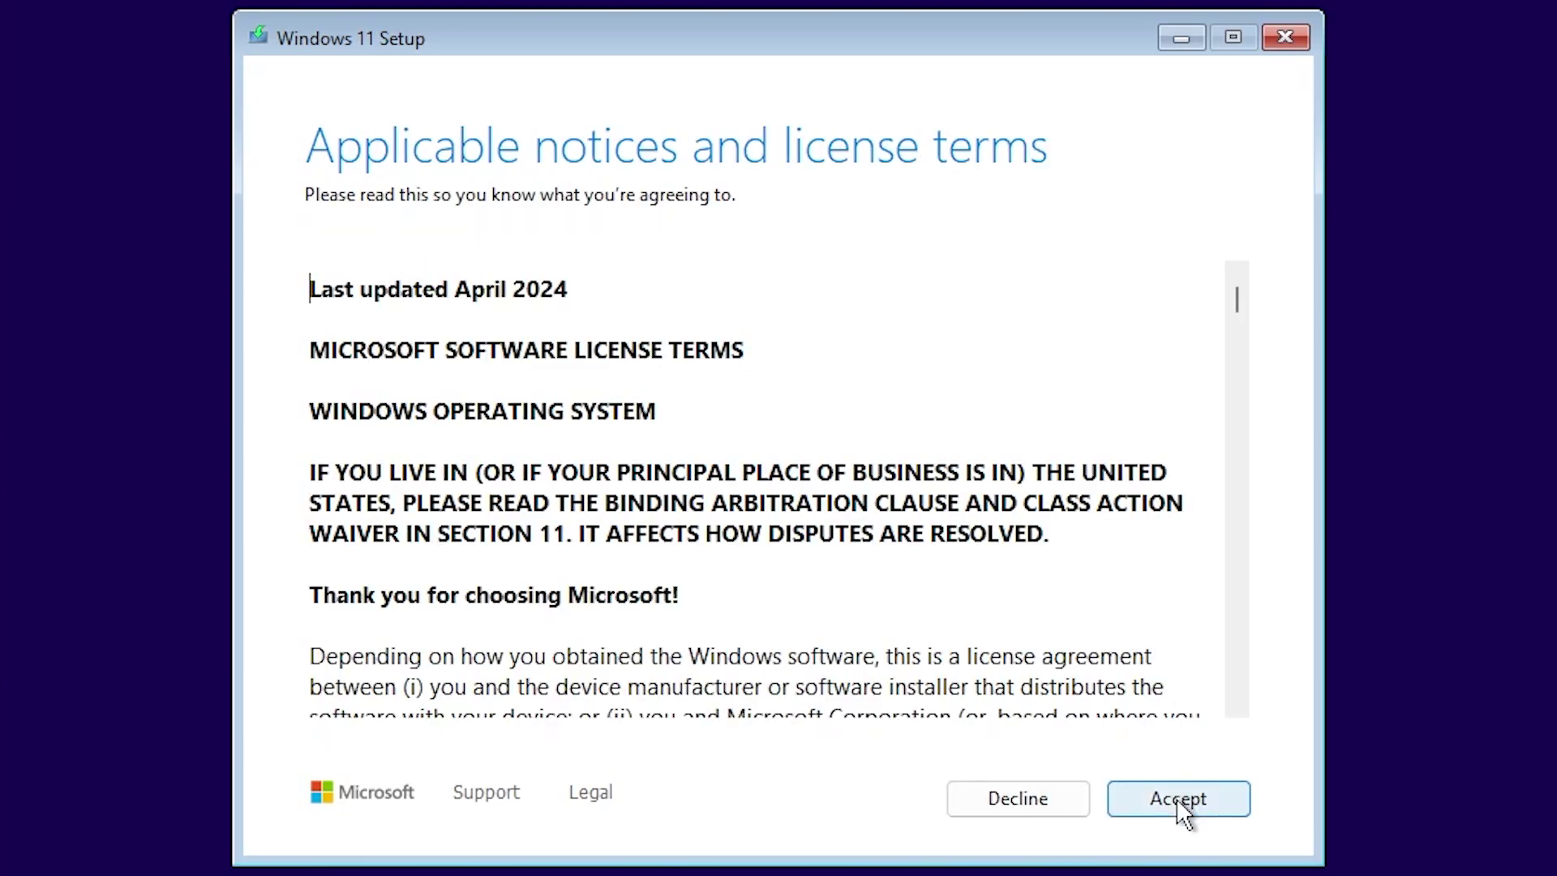
click(1178, 803)
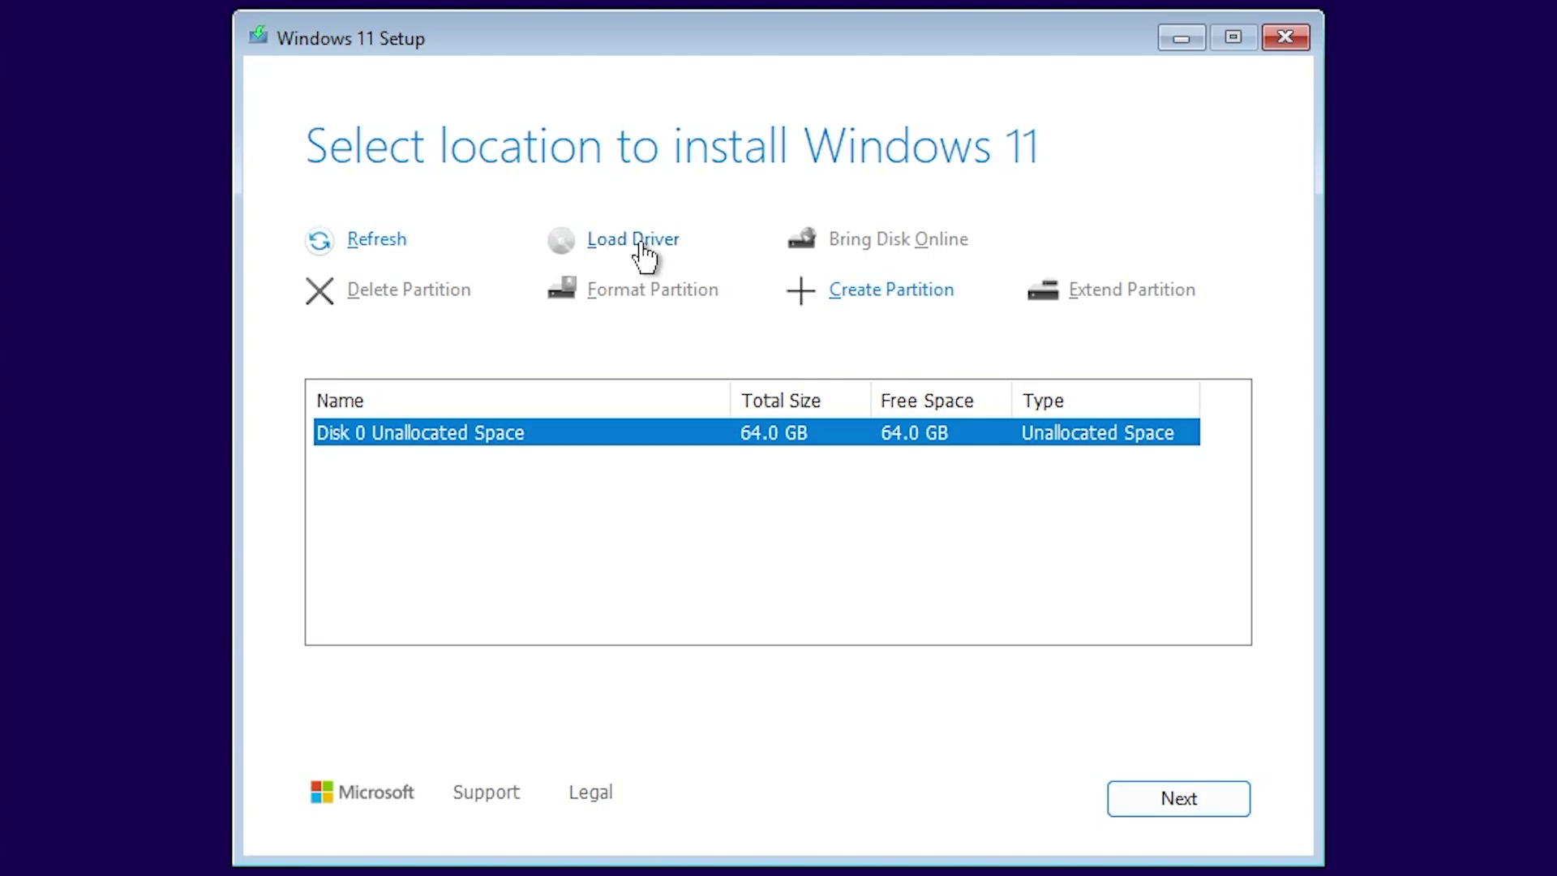
Step: Visit the Load Driver page, go back, and install onto Disk 0's unallocated space
click(617, 251)
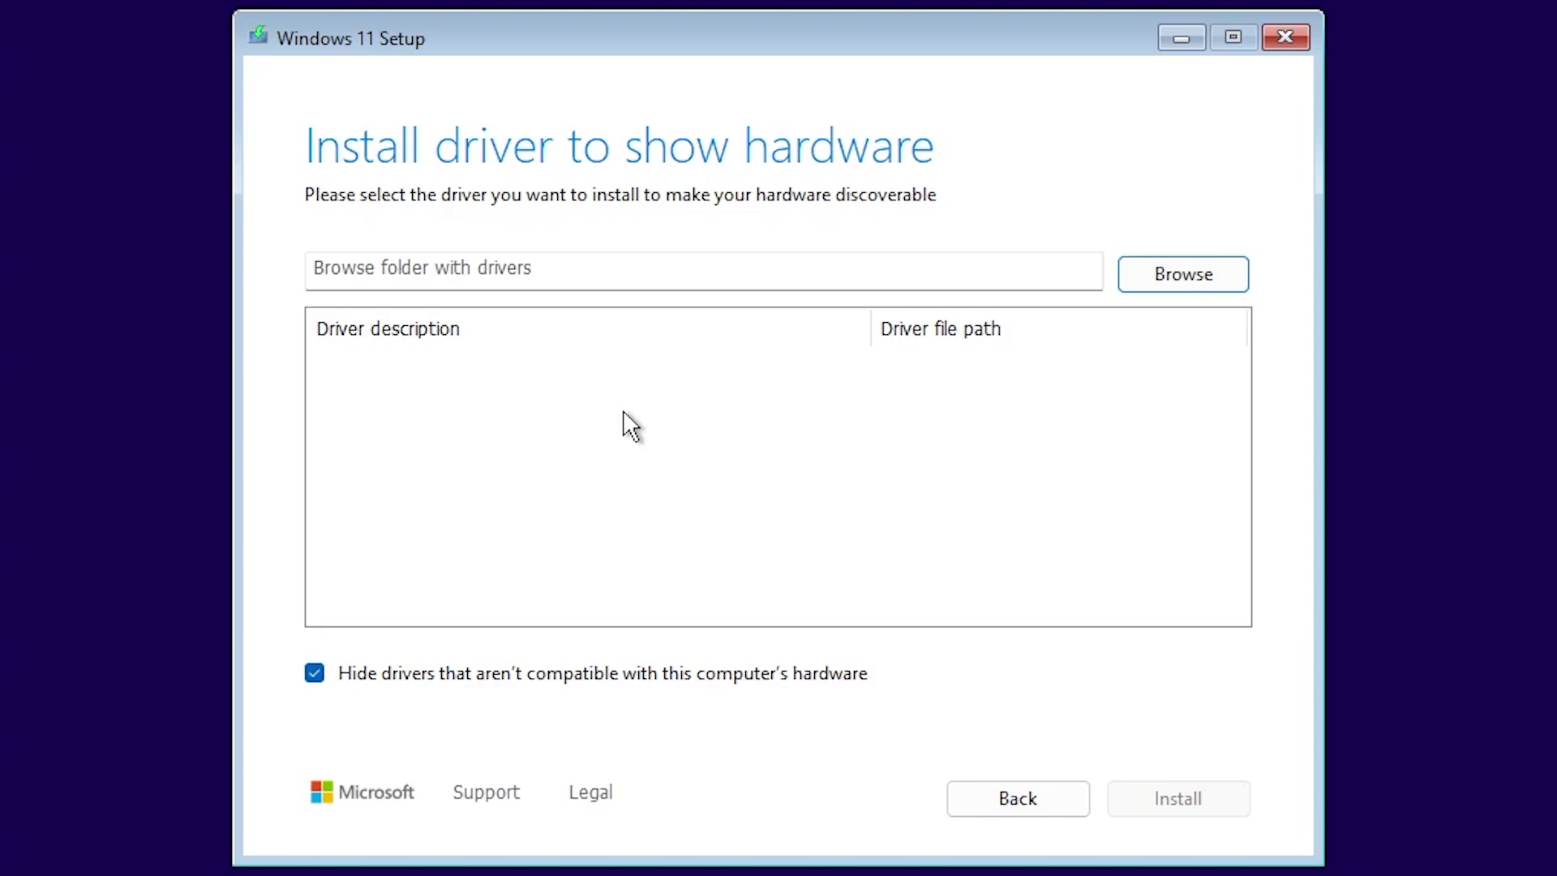
click(1014, 802)
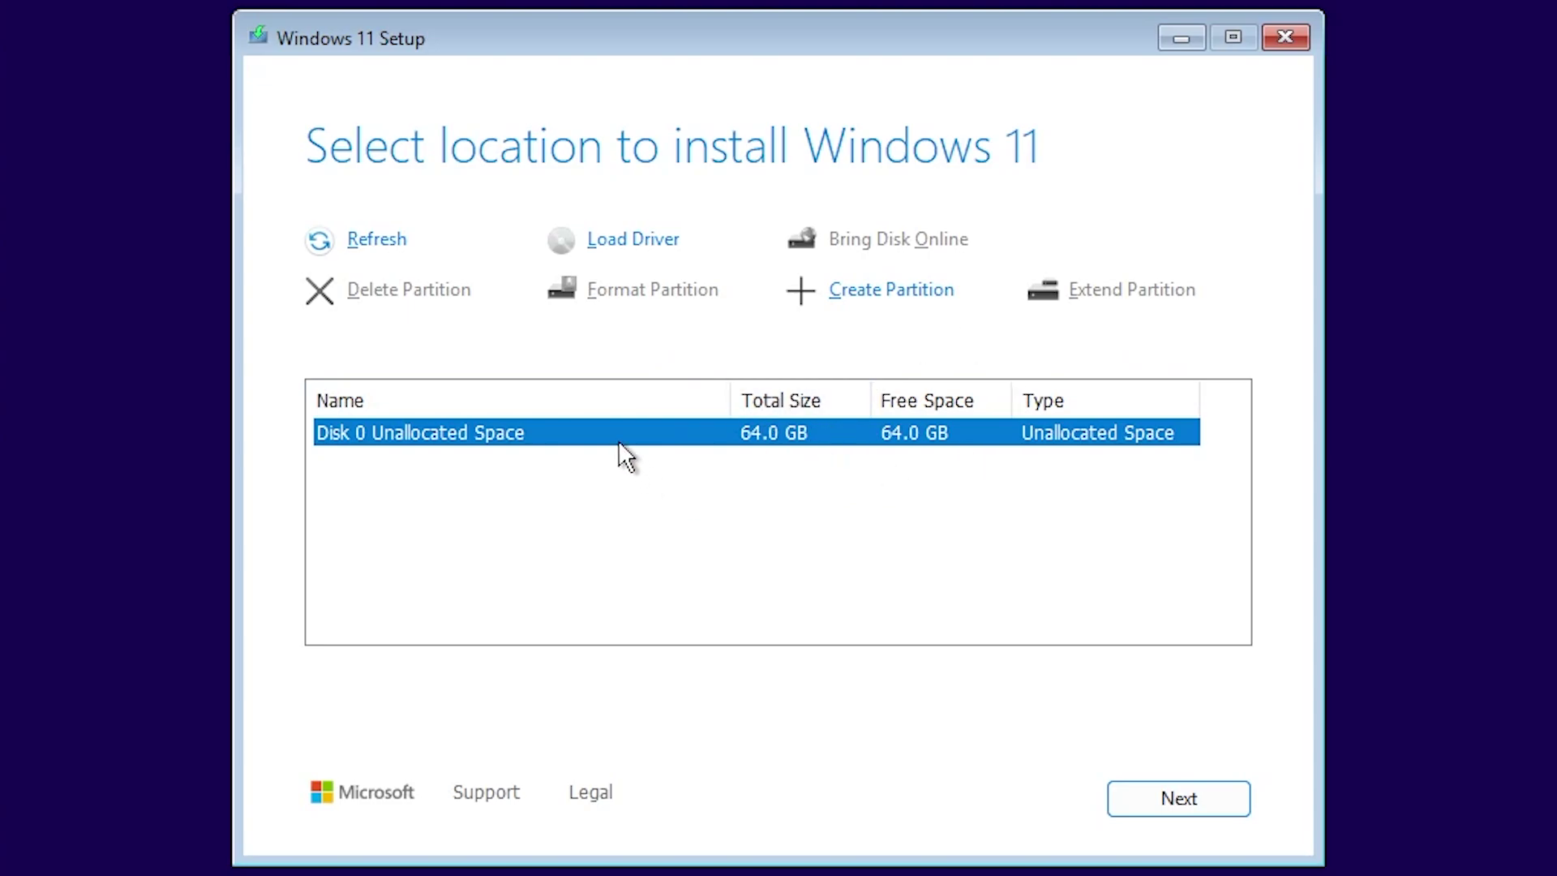
click(1178, 801)
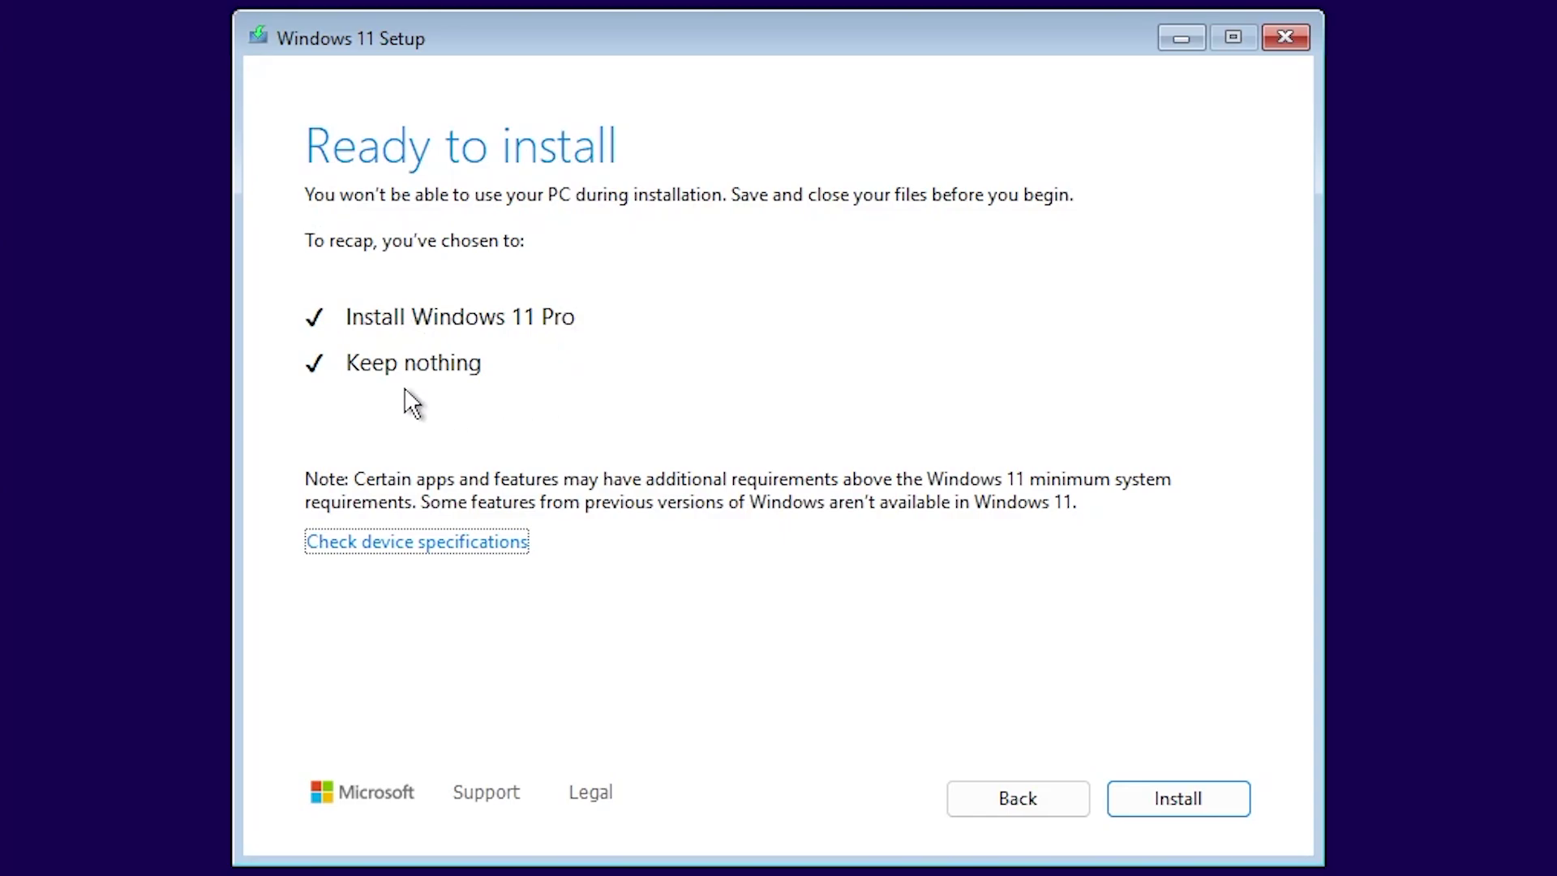
Step: Start the Windows 11 Pro installation and wait through its restarts
click(1175, 798)
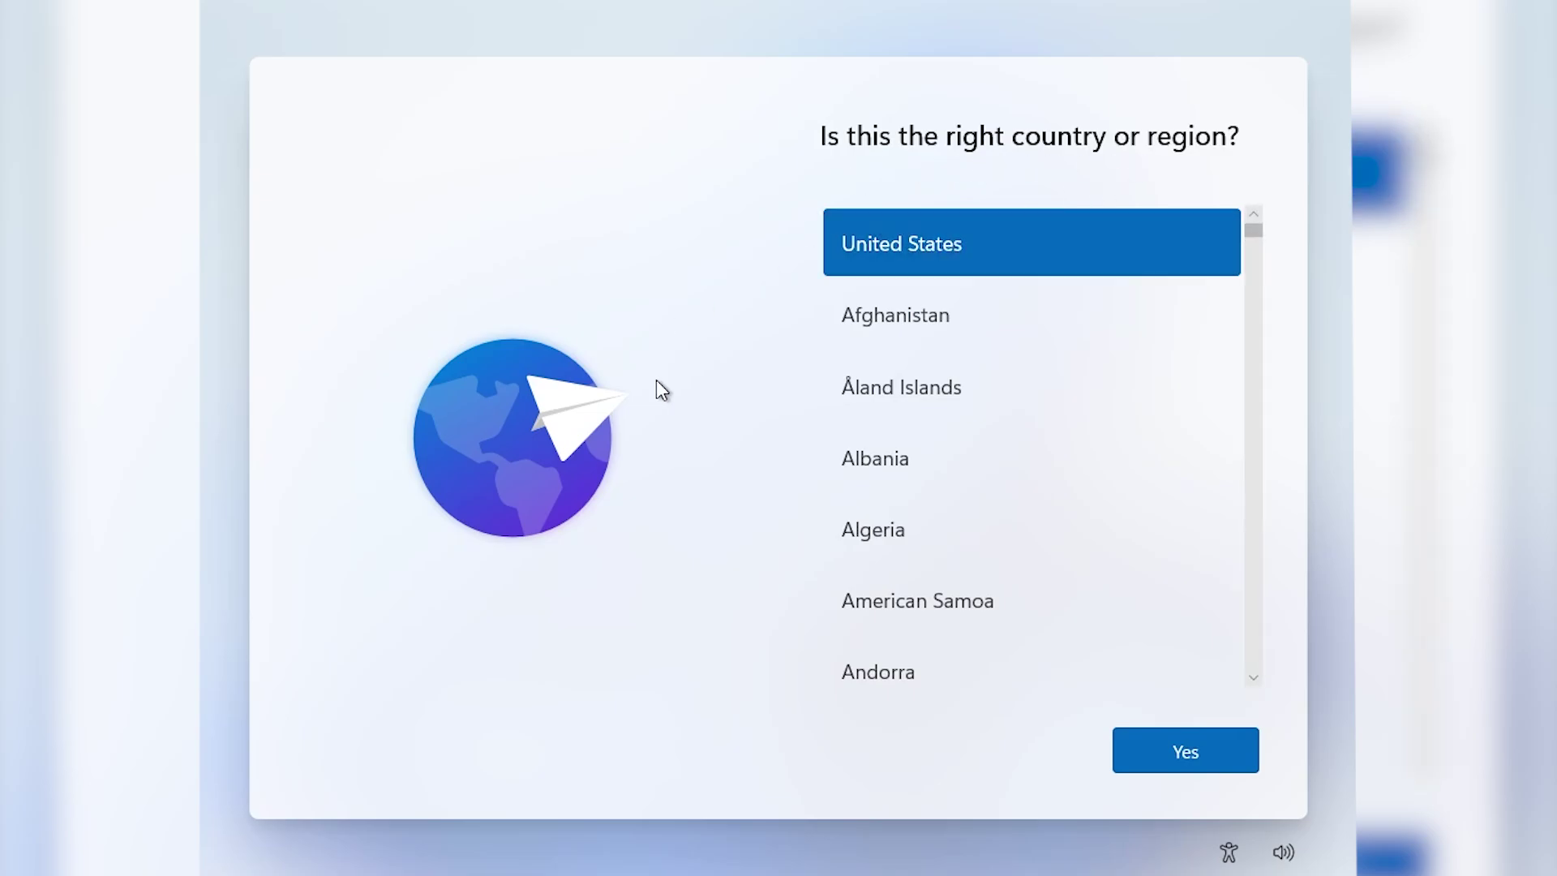
Step: Confirm United States as the region and US as the keyboard layout
click(1168, 767)
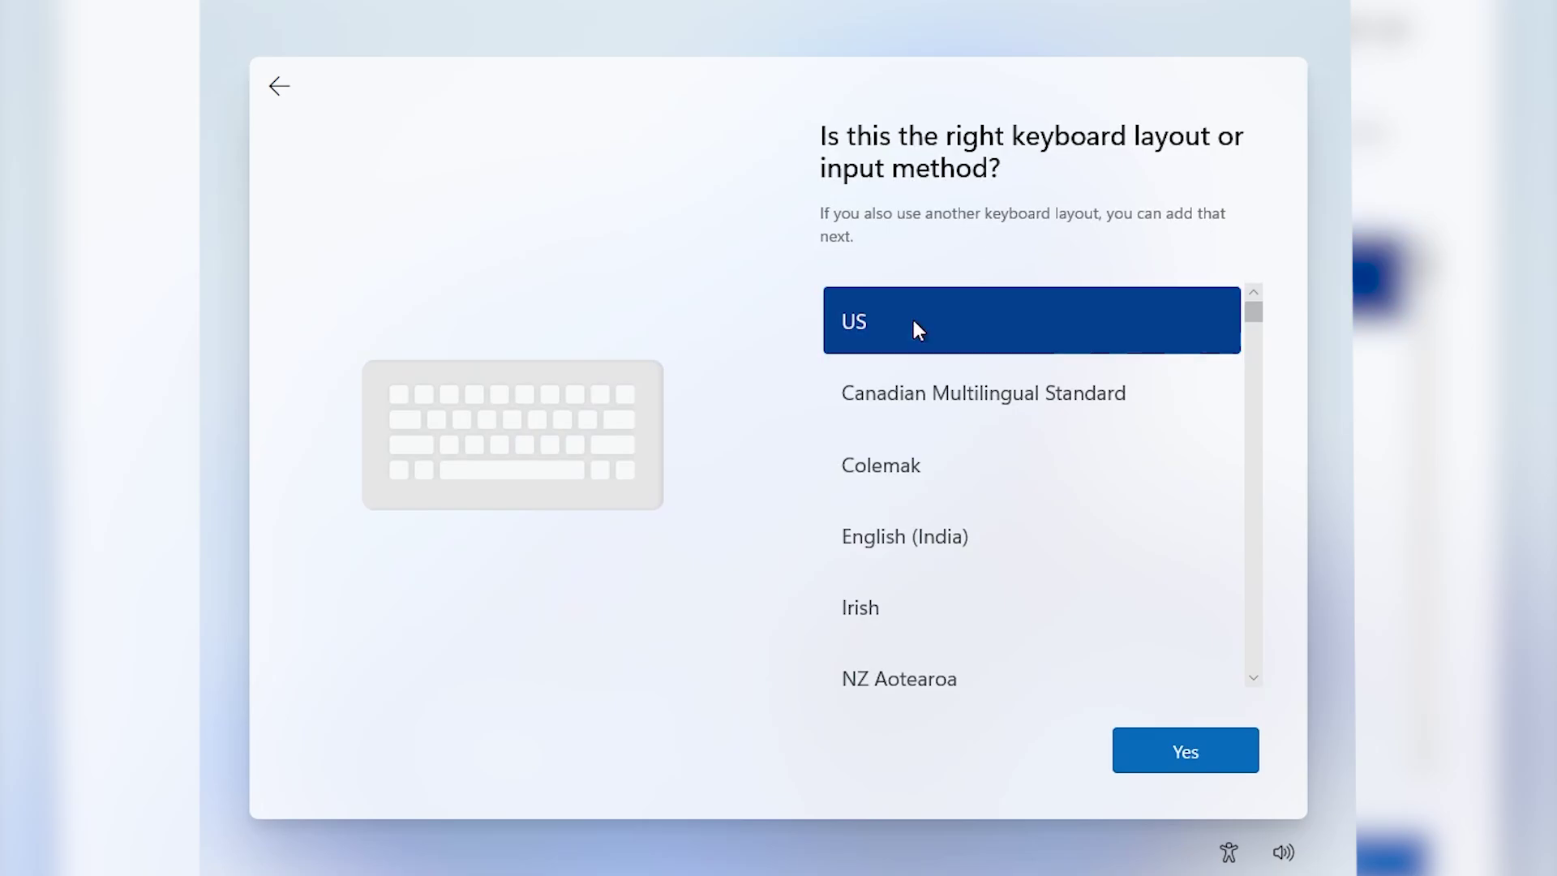
click(1178, 755)
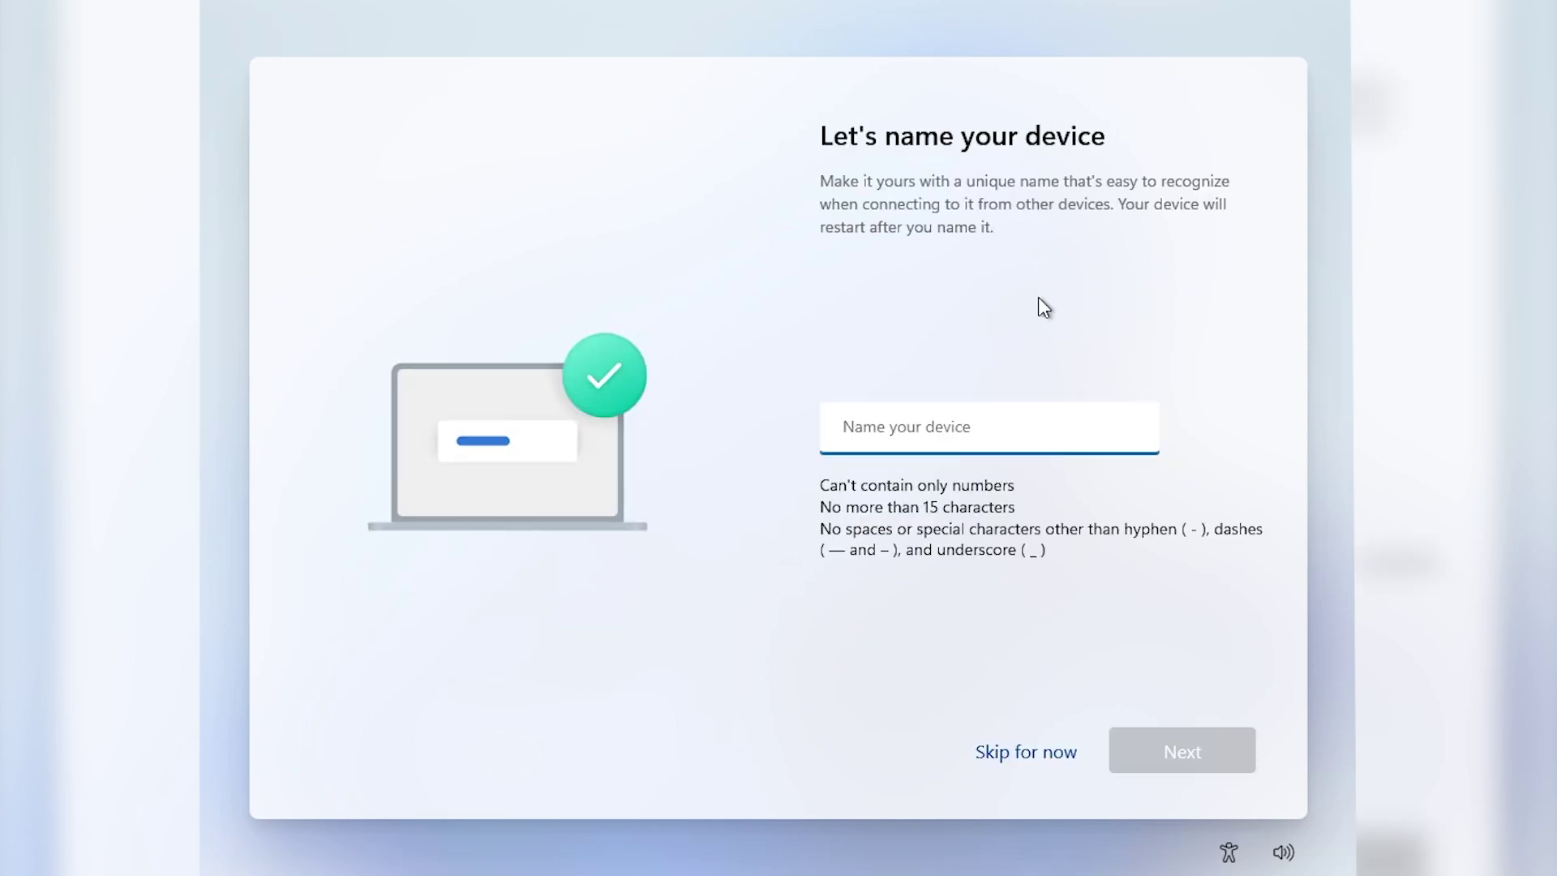
text(Emi)
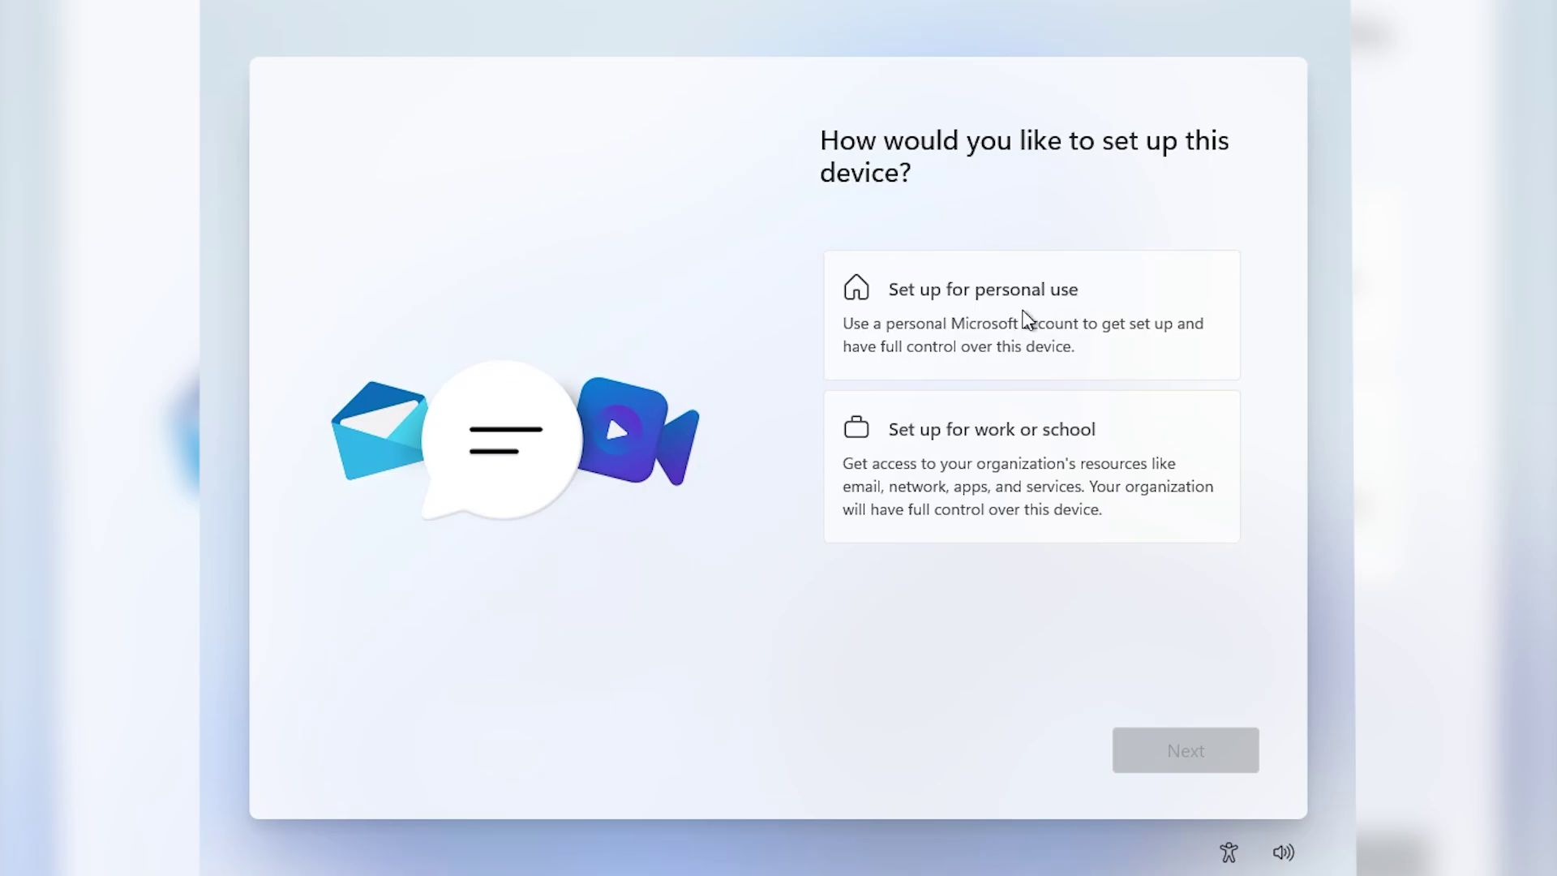
Step: Choose personal use, sign in with a Microsoft account, and enter the PIN twice
click(1009, 326)
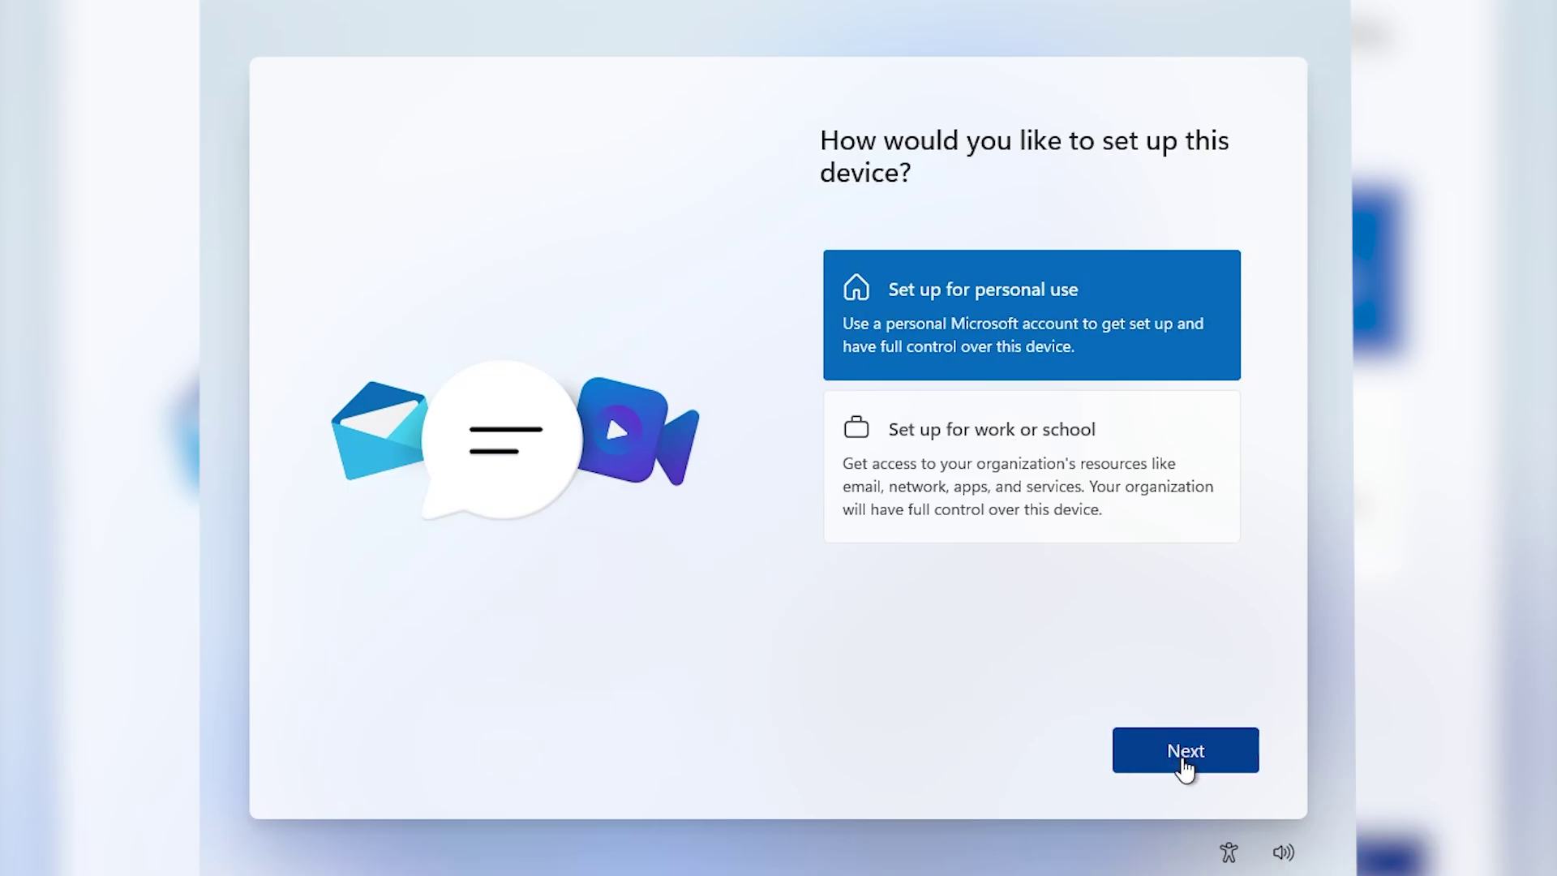
click(1185, 764)
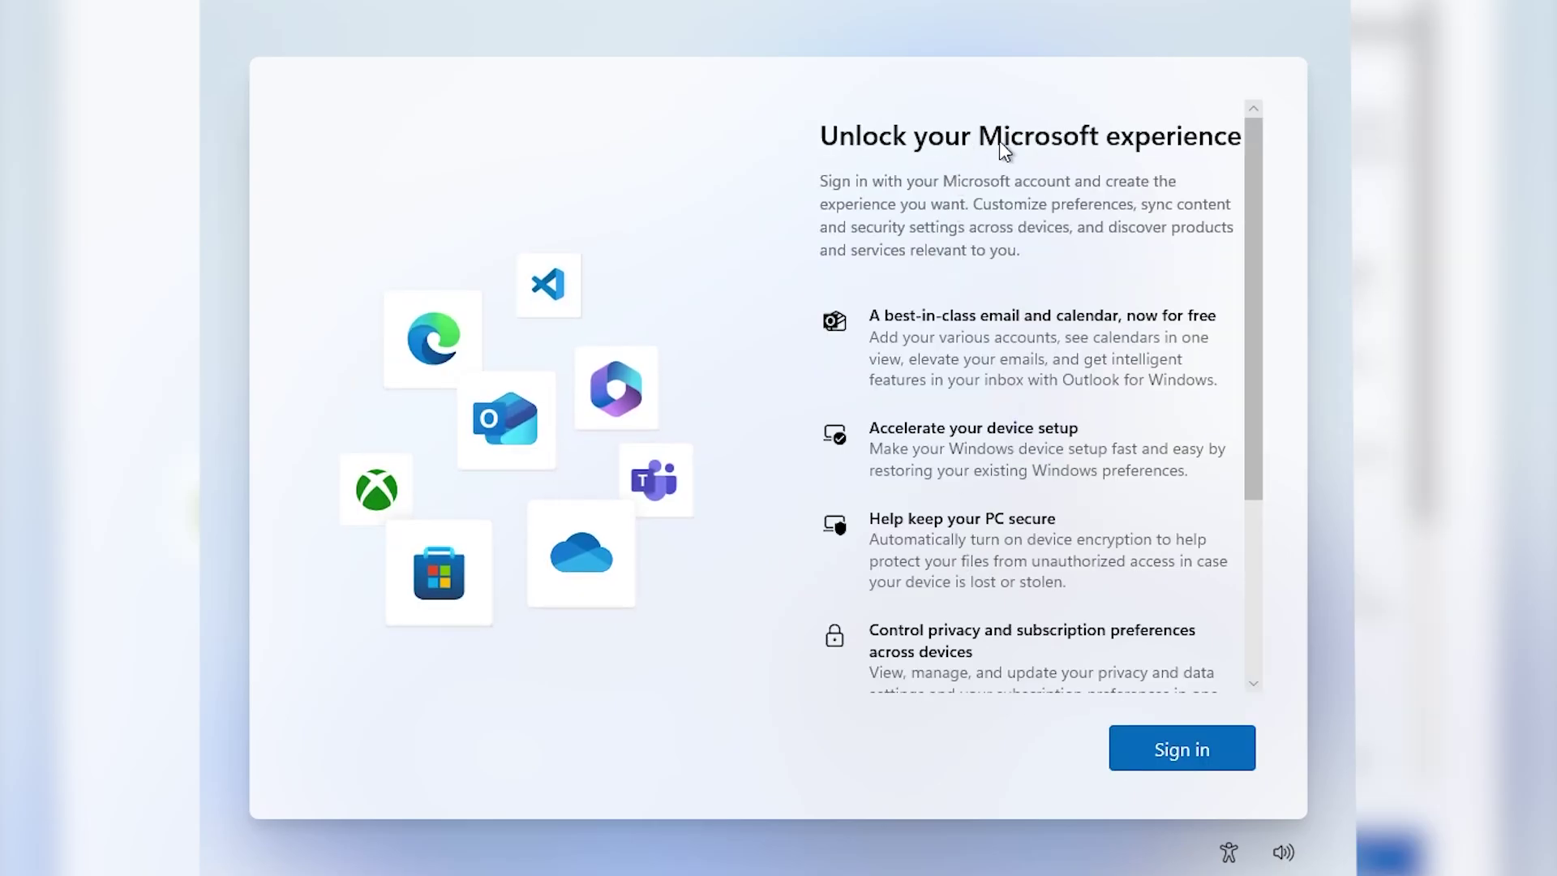
click(1170, 750)
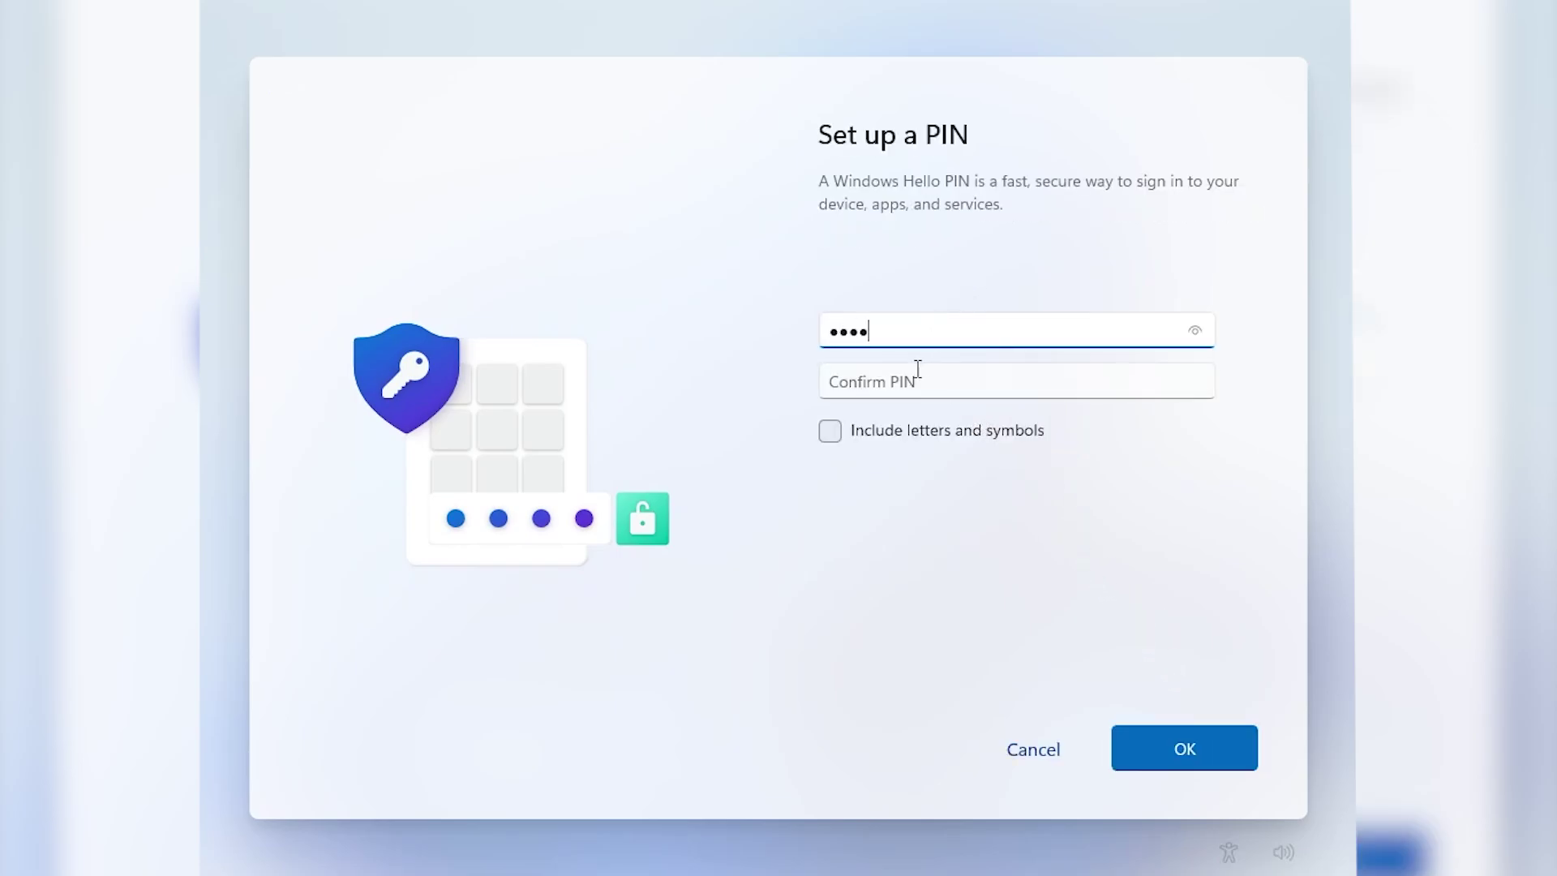
click(915, 379)
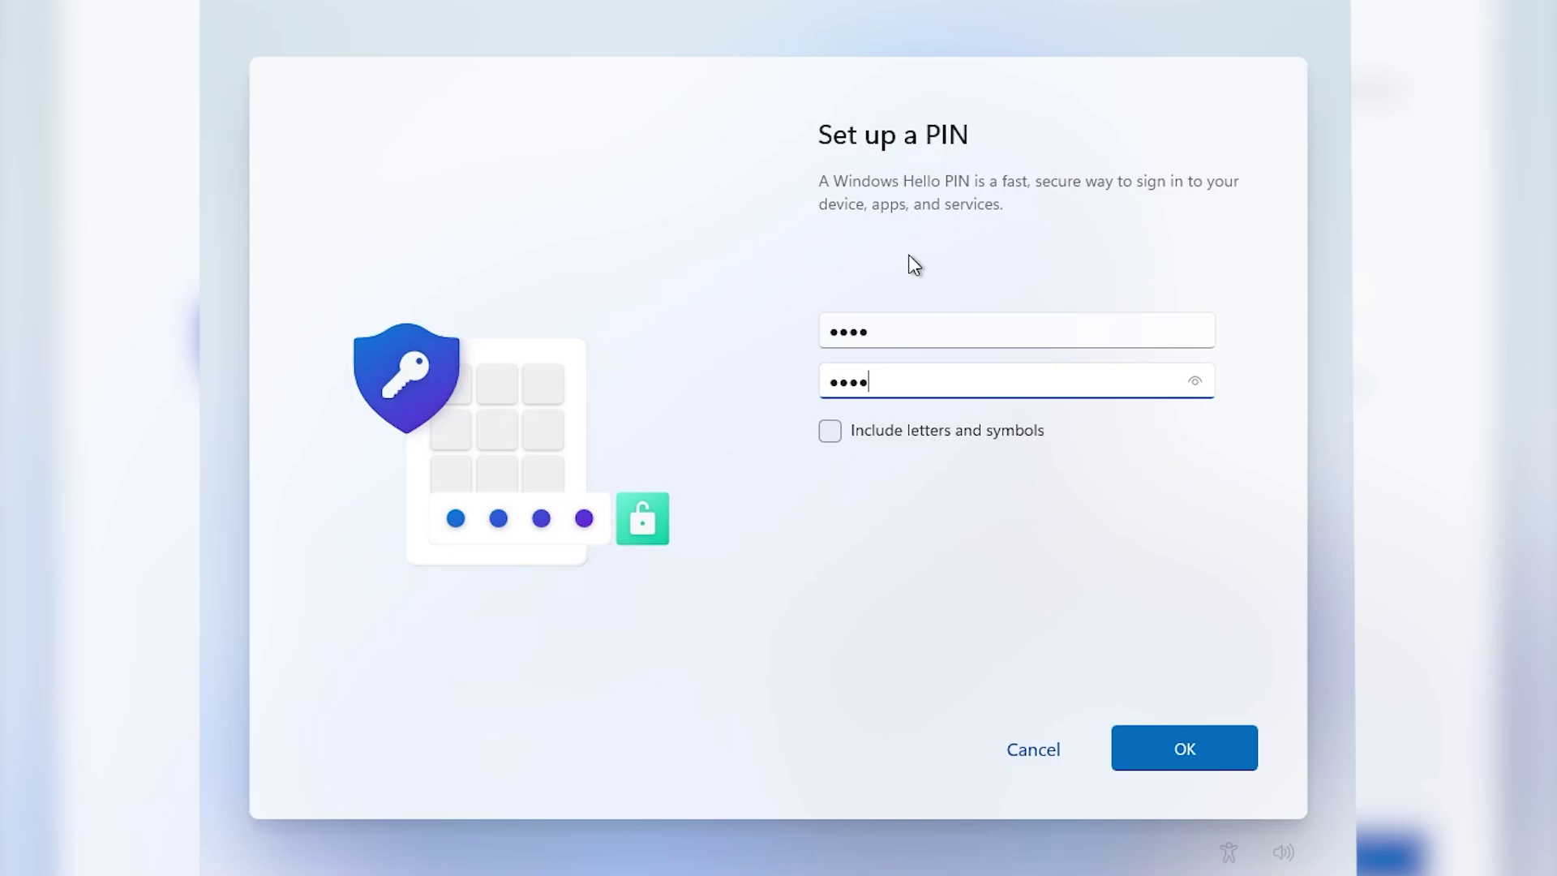
Step: Save the PIN, set Find my device, Inking & typing and Tailored experiences to No, and accept
click(1162, 745)
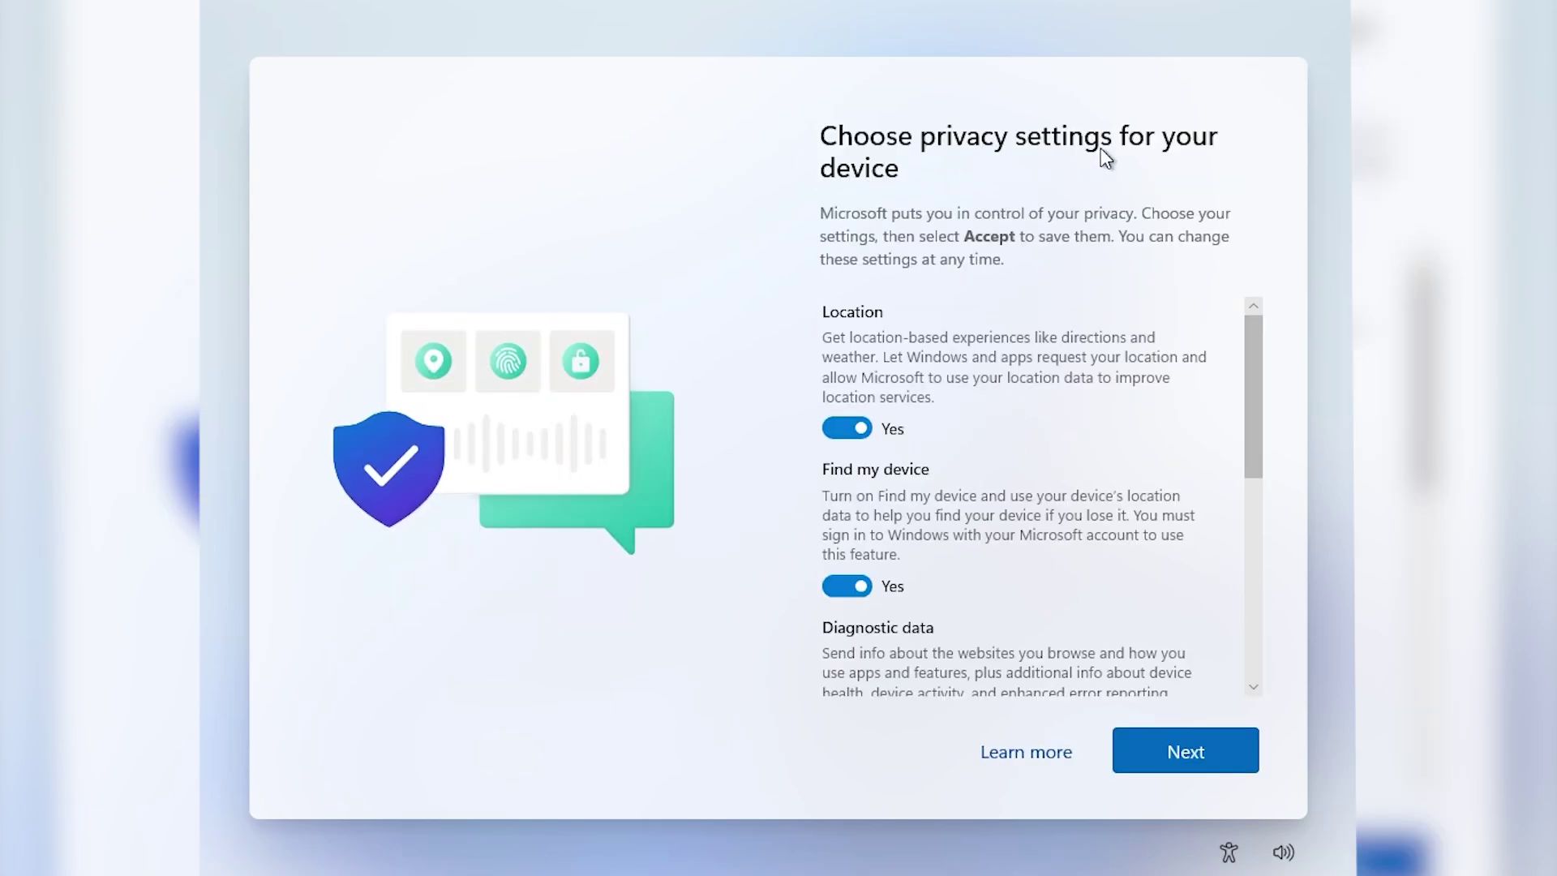
scroll(977, 399, down, 10)
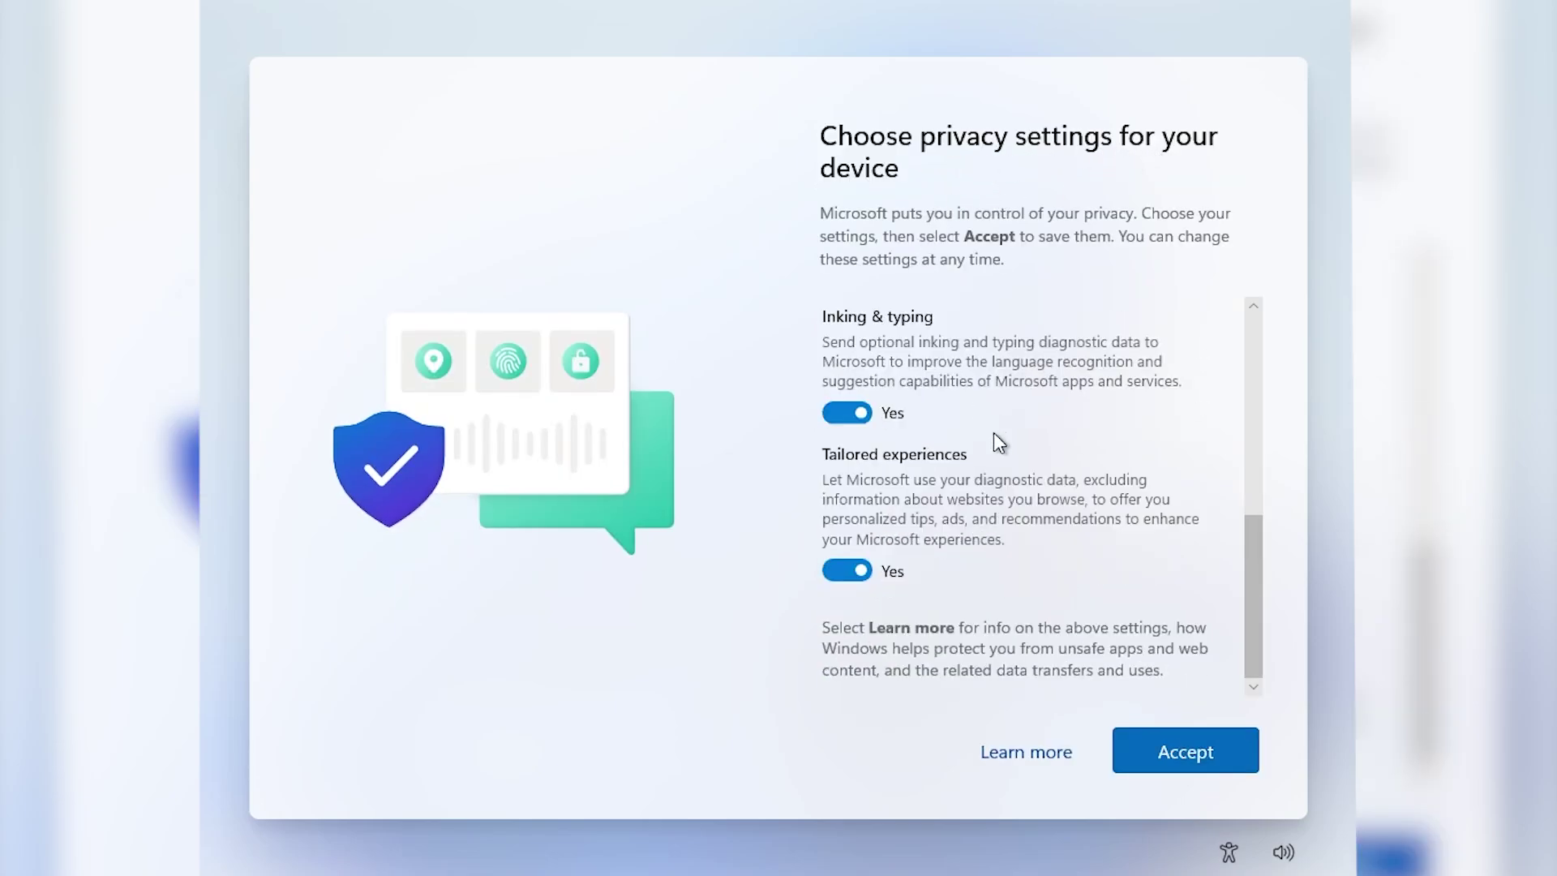
scroll(993, 433, up, 10)
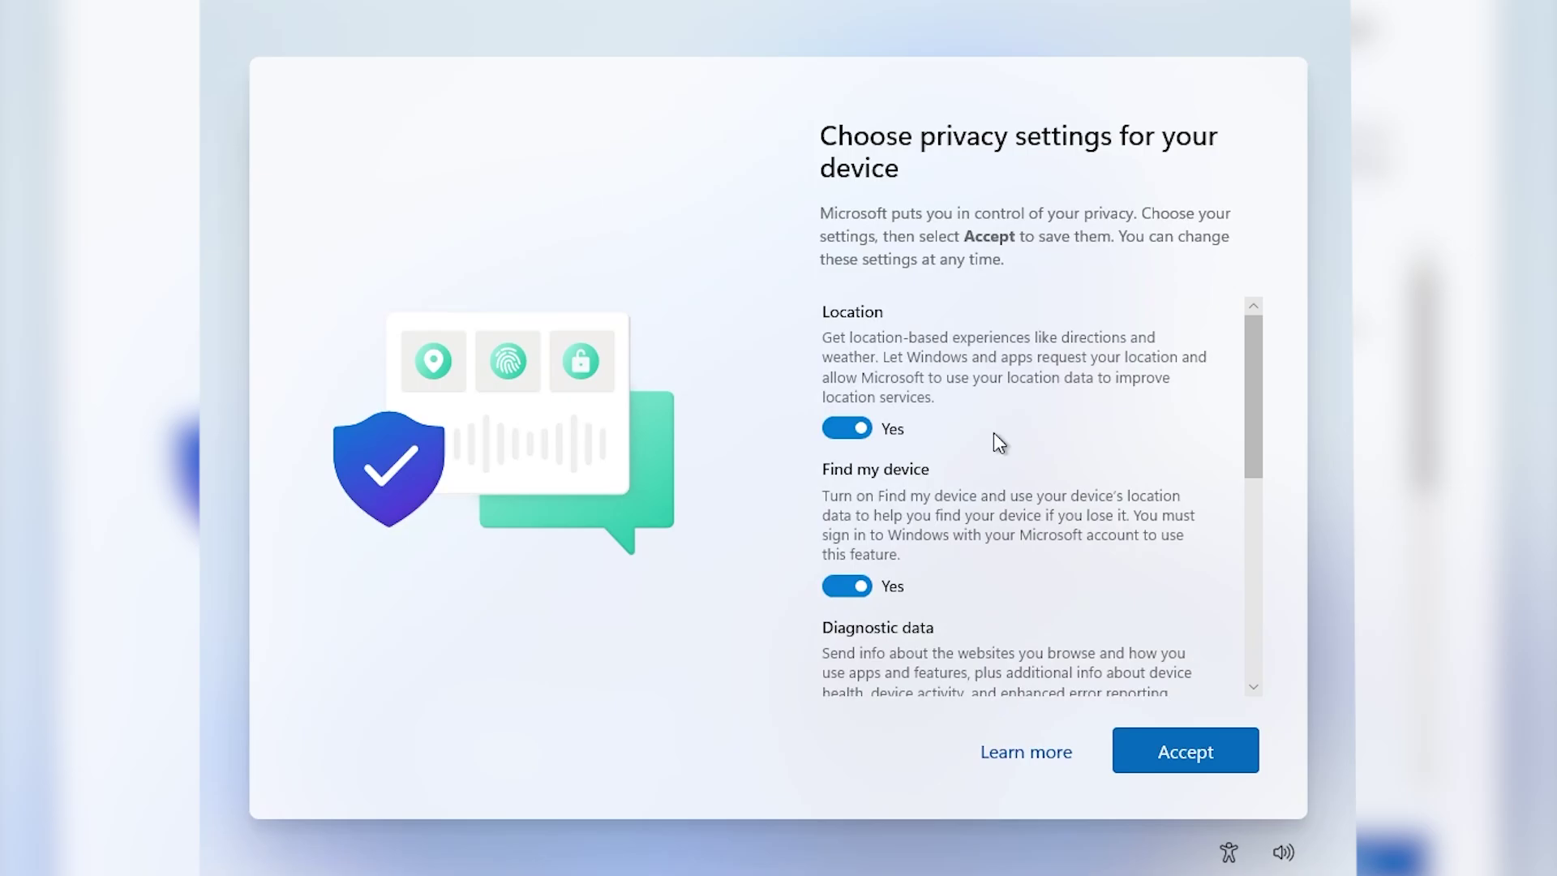
scroll(1004, 367, down, 1)
scroll(975, 336, up, 1)
scroll(850, 466, down, 2)
click(852, 467)
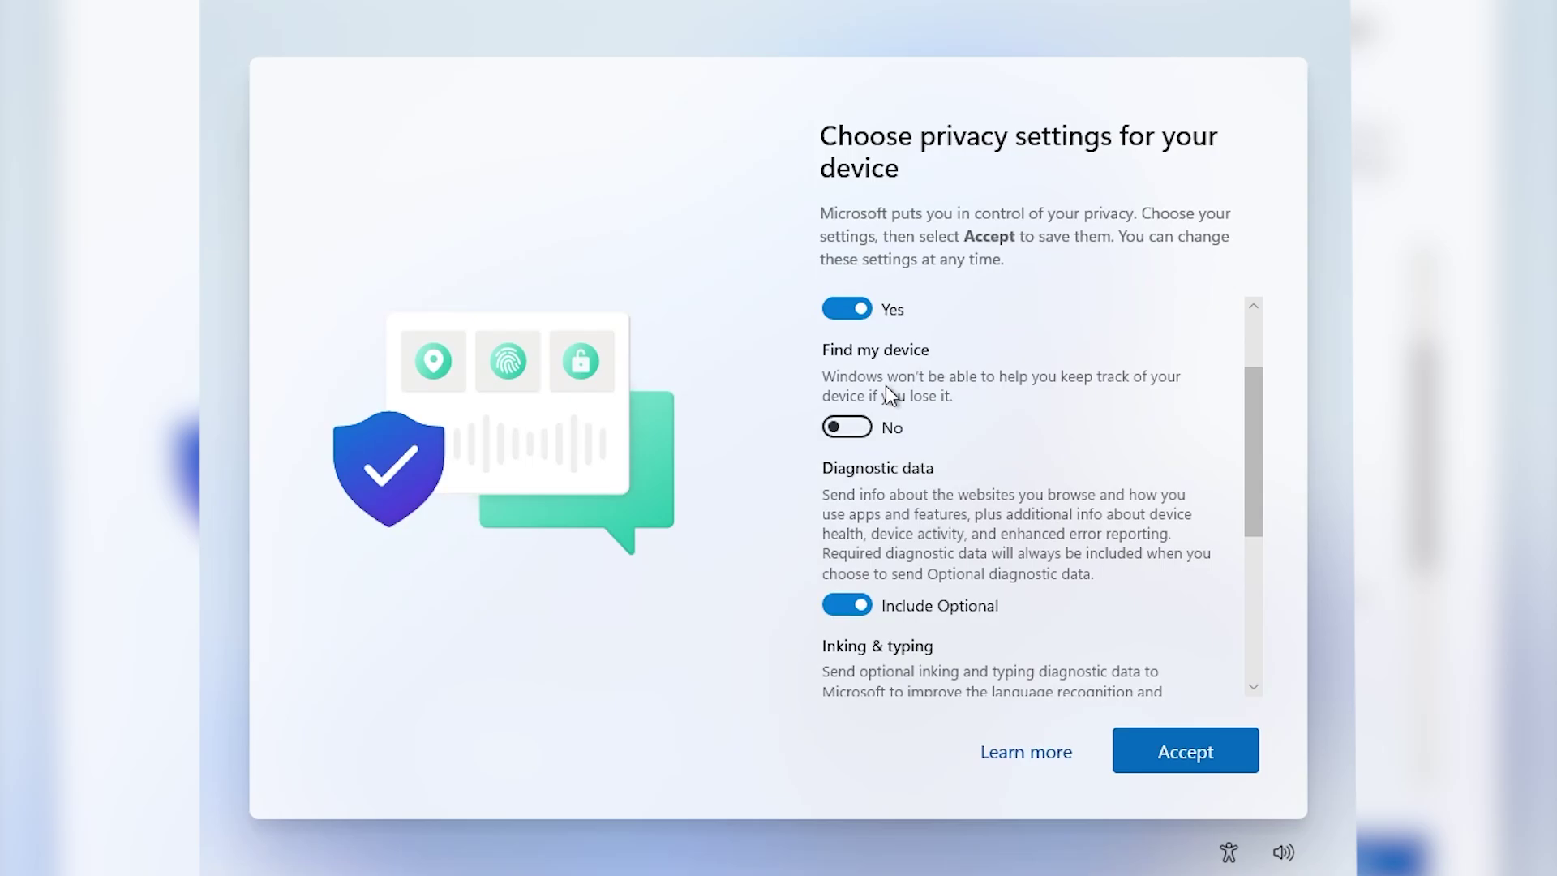
scroll(909, 378, down, 1)
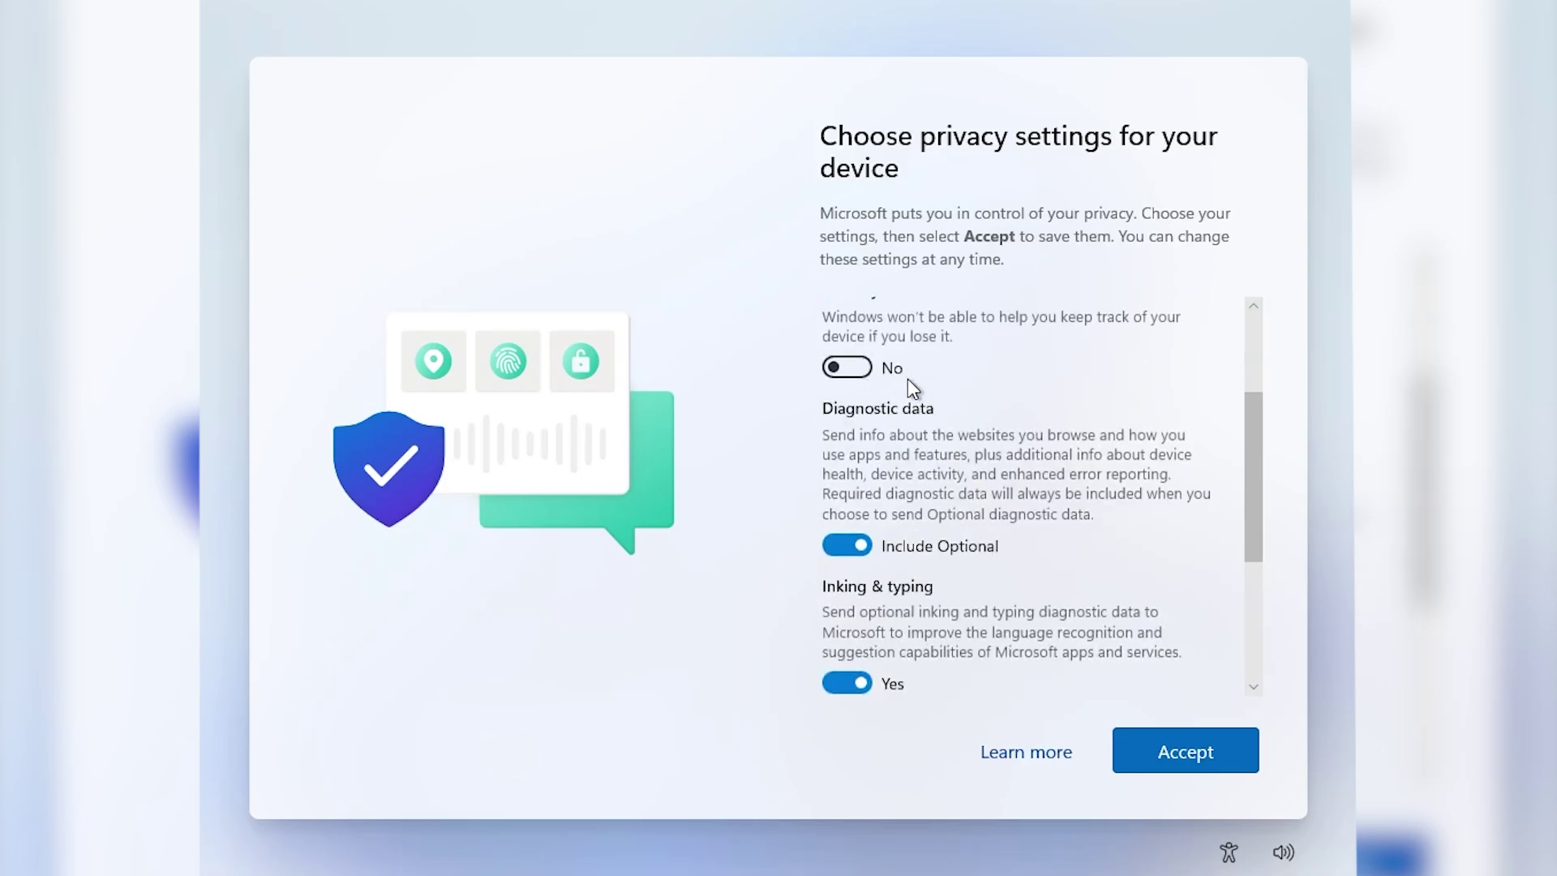
scroll(972, 417, down, 1)
scroll(866, 456, down, 1)
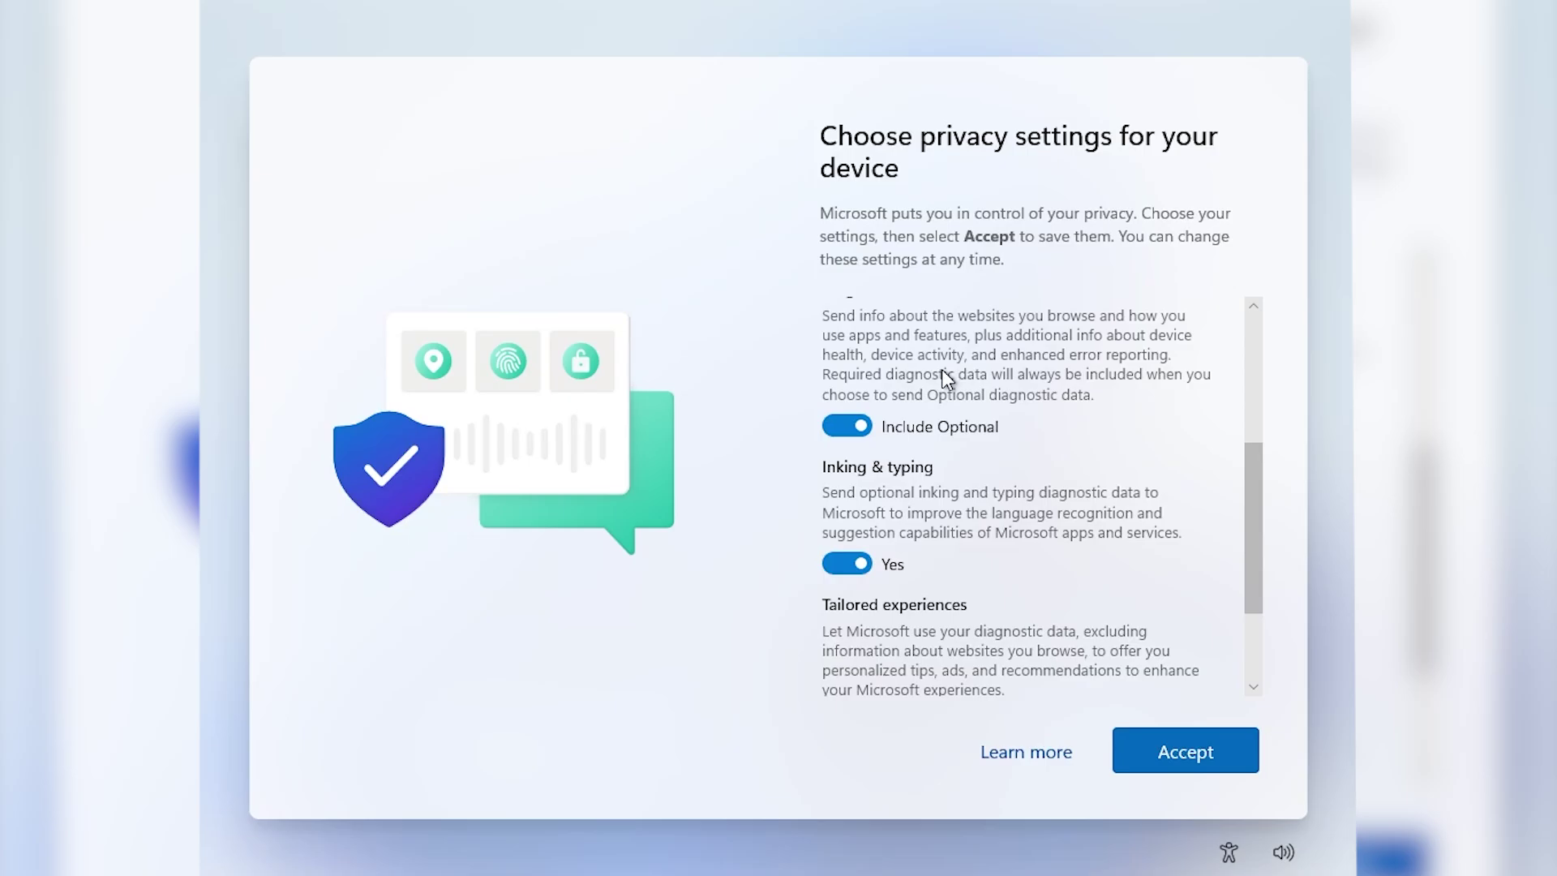
scroll(943, 369, up, 1)
click(848, 624)
scroll(899, 452, down, 2)
scroll(1016, 481, down, 1)
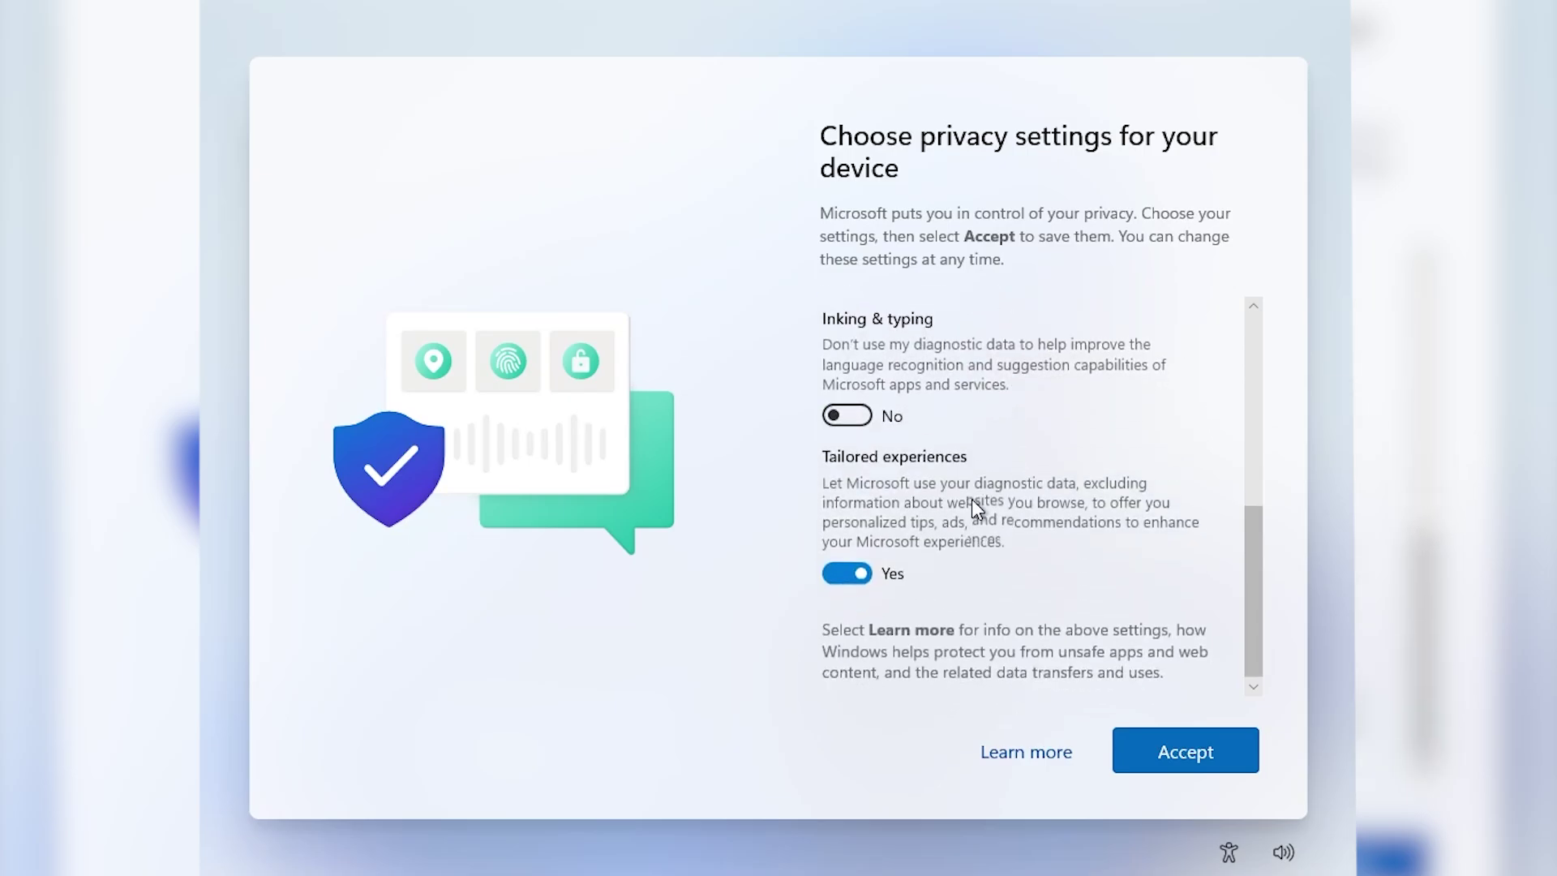
click(847, 573)
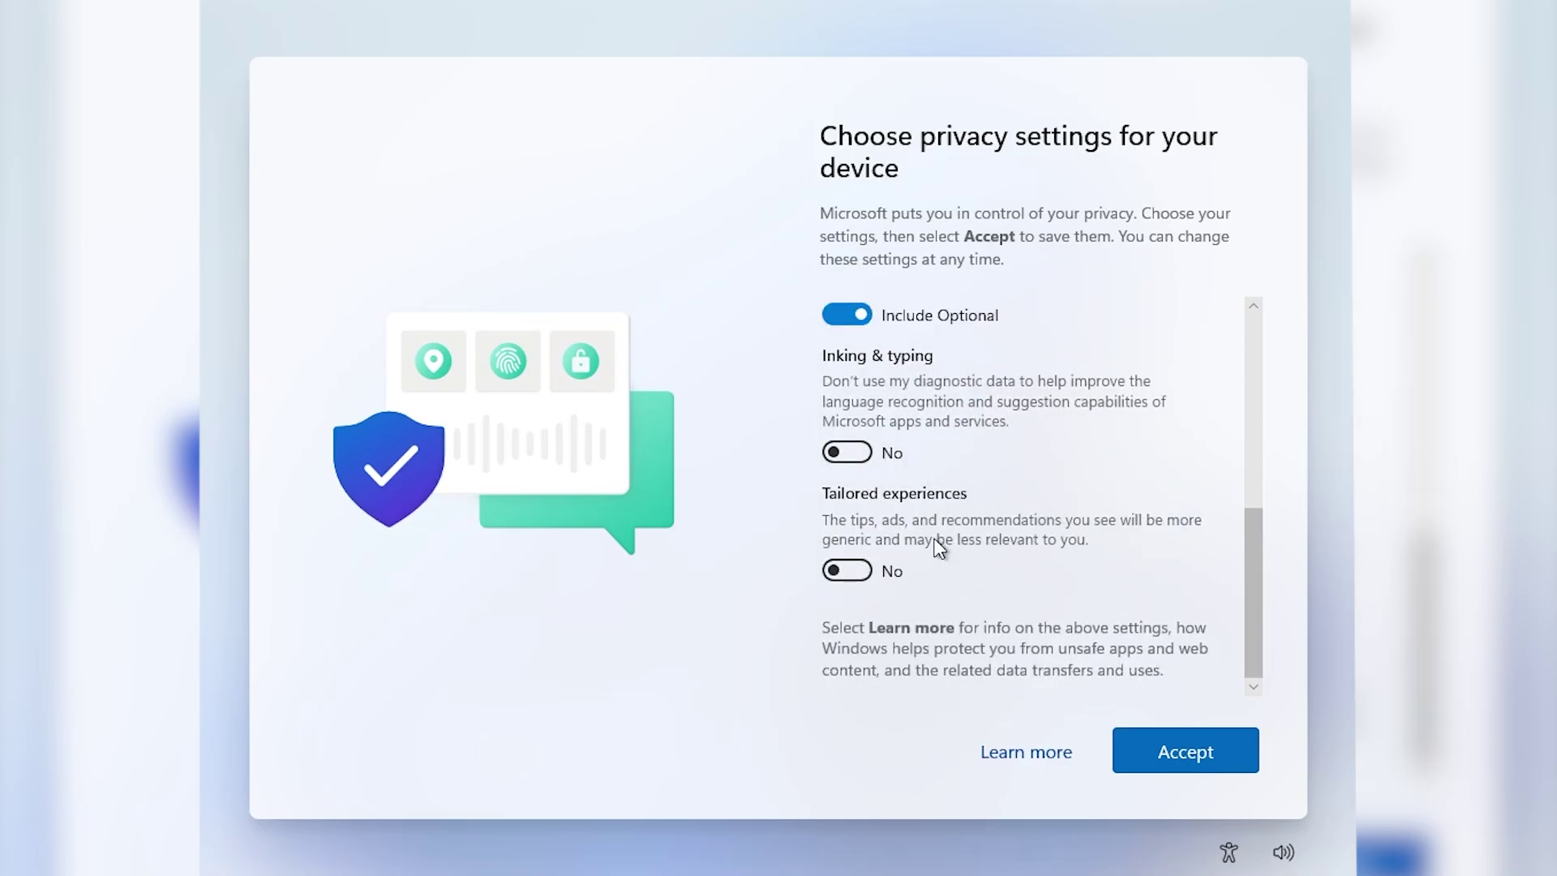
click(1180, 744)
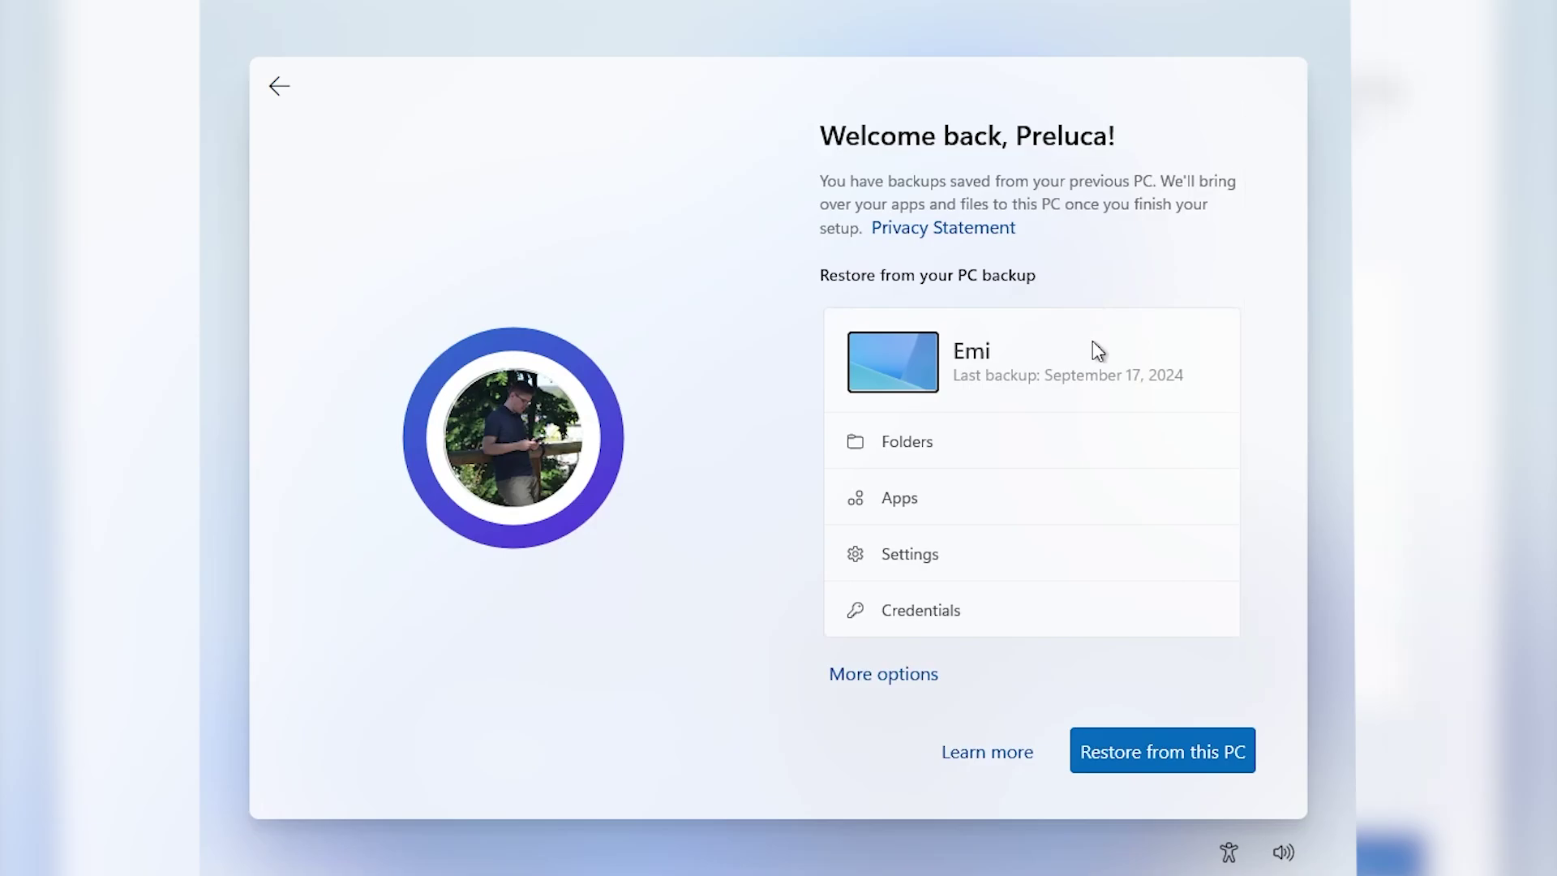
Step: Skip restoring a backup and choose Set up as a new PC on Welcome back
click(900, 676)
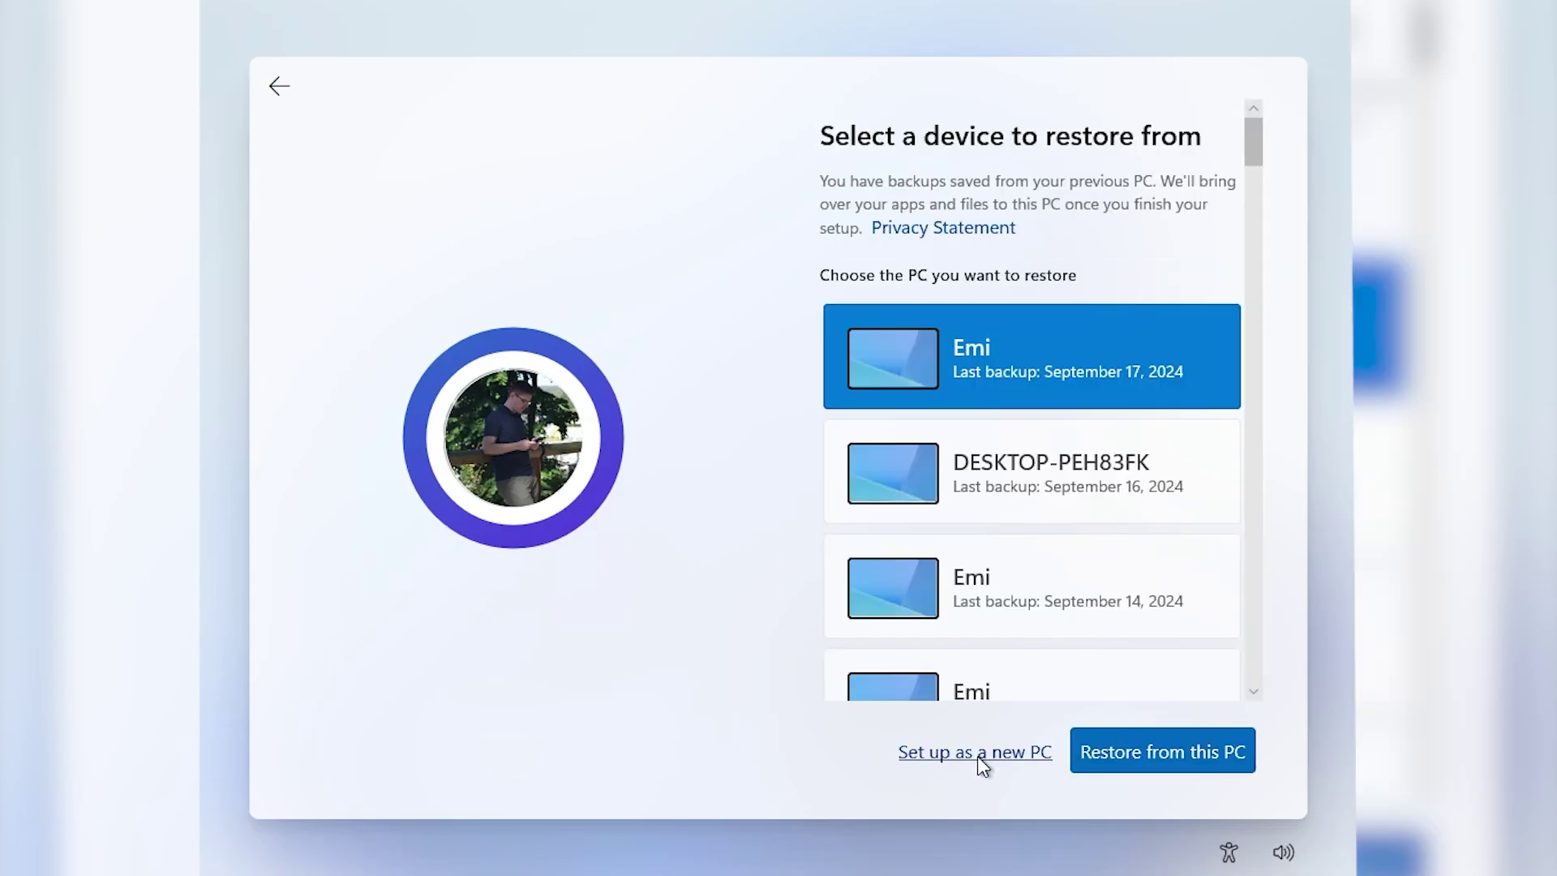
click(978, 755)
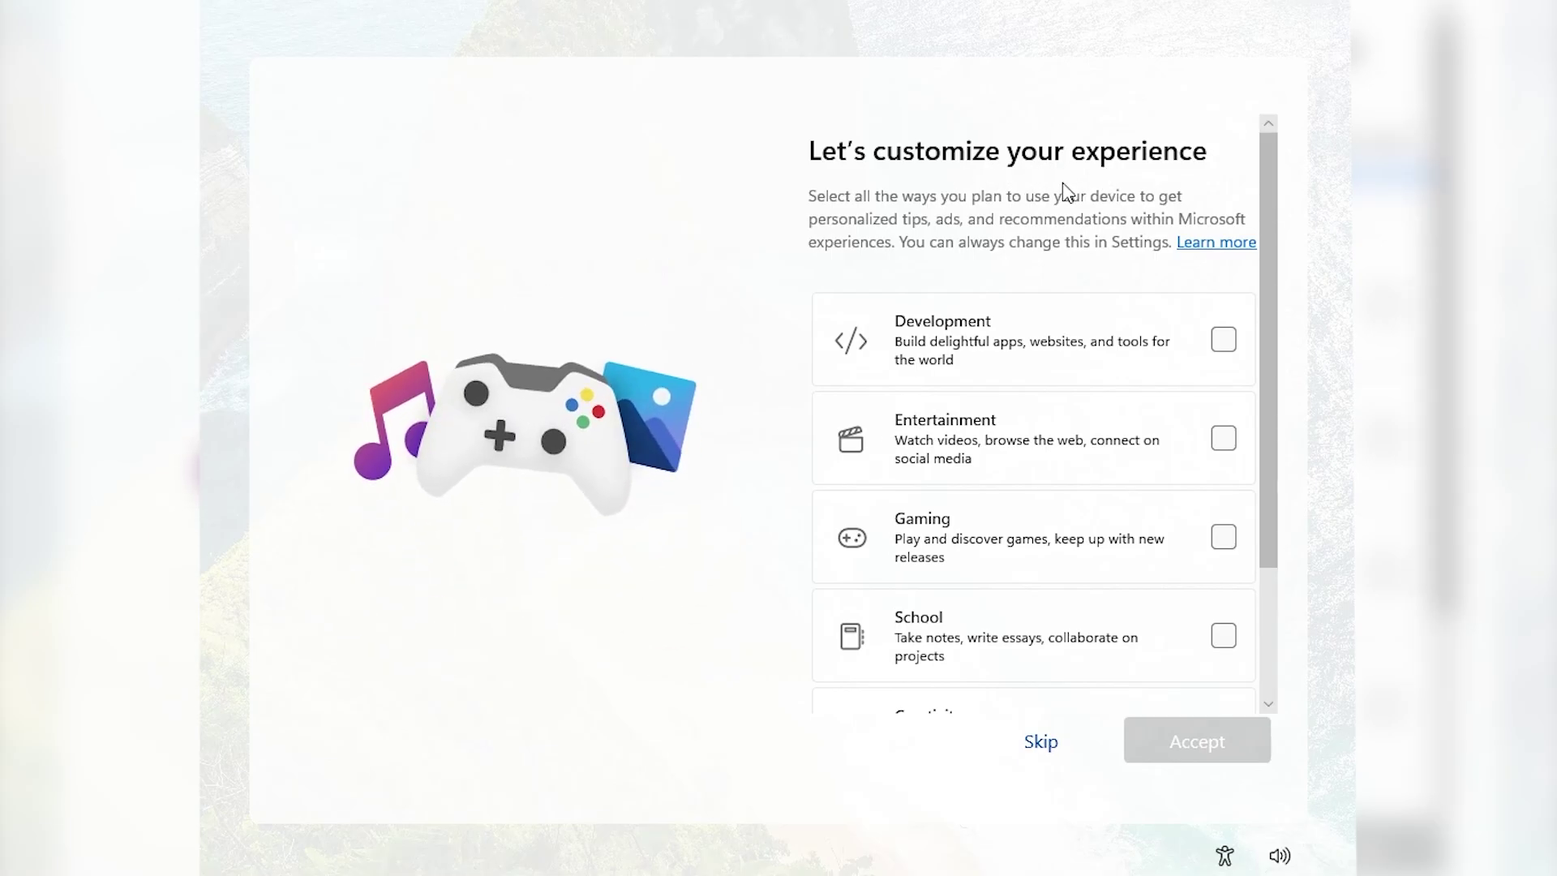
scroll(1053, 458, down, 3)
scroll(1048, 549, up, 3)
scroll(1011, 573, down, 2)
scroll(1005, 504, down, 2)
scroll(1041, 549, up, 1)
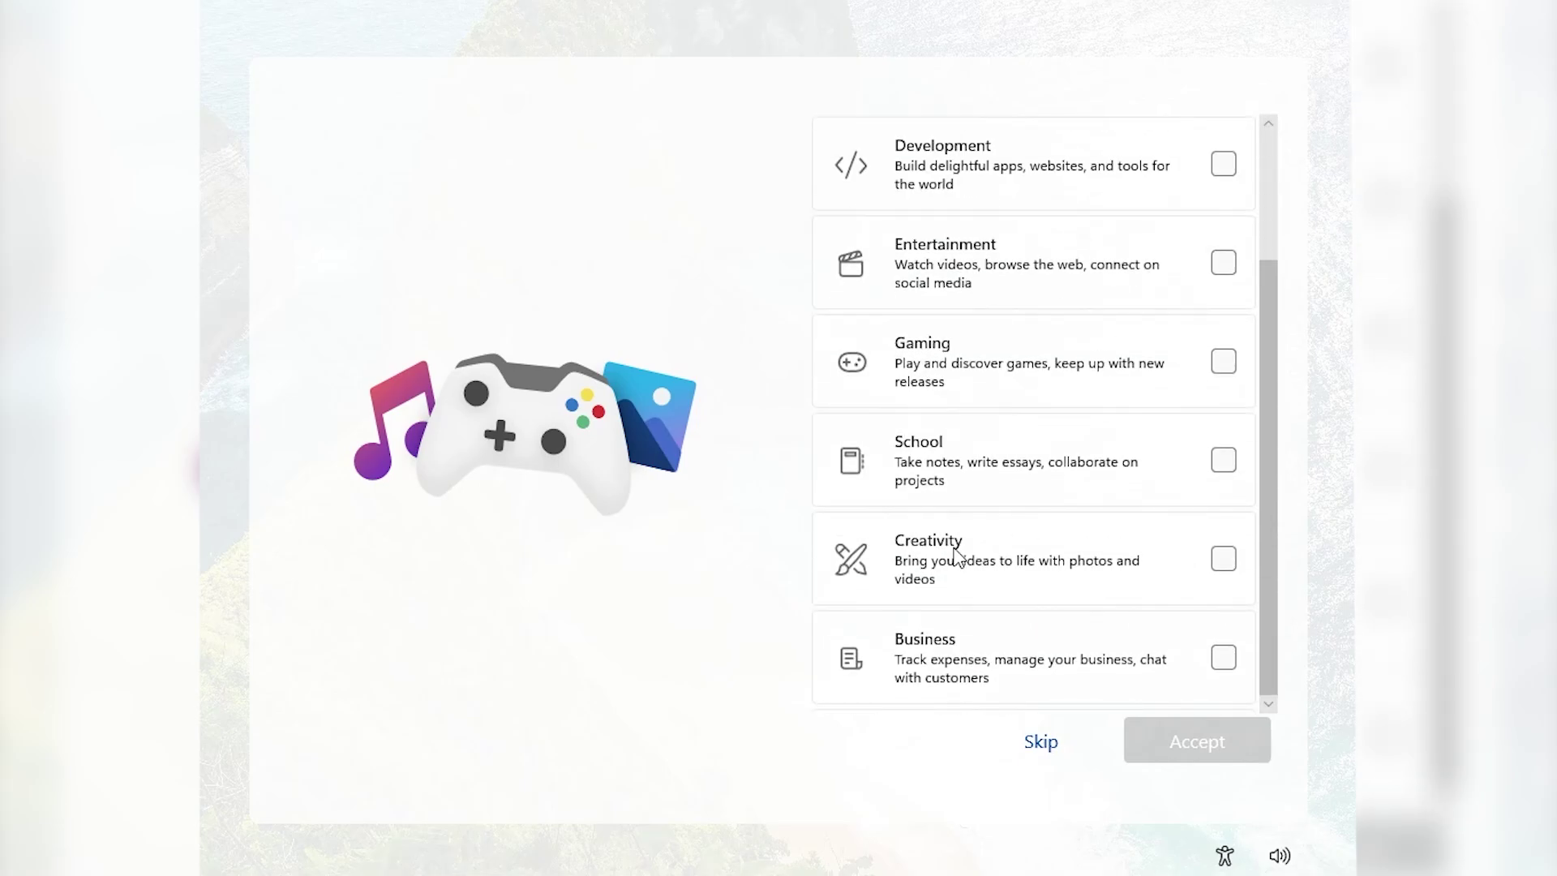
scroll(1077, 363, up, 2)
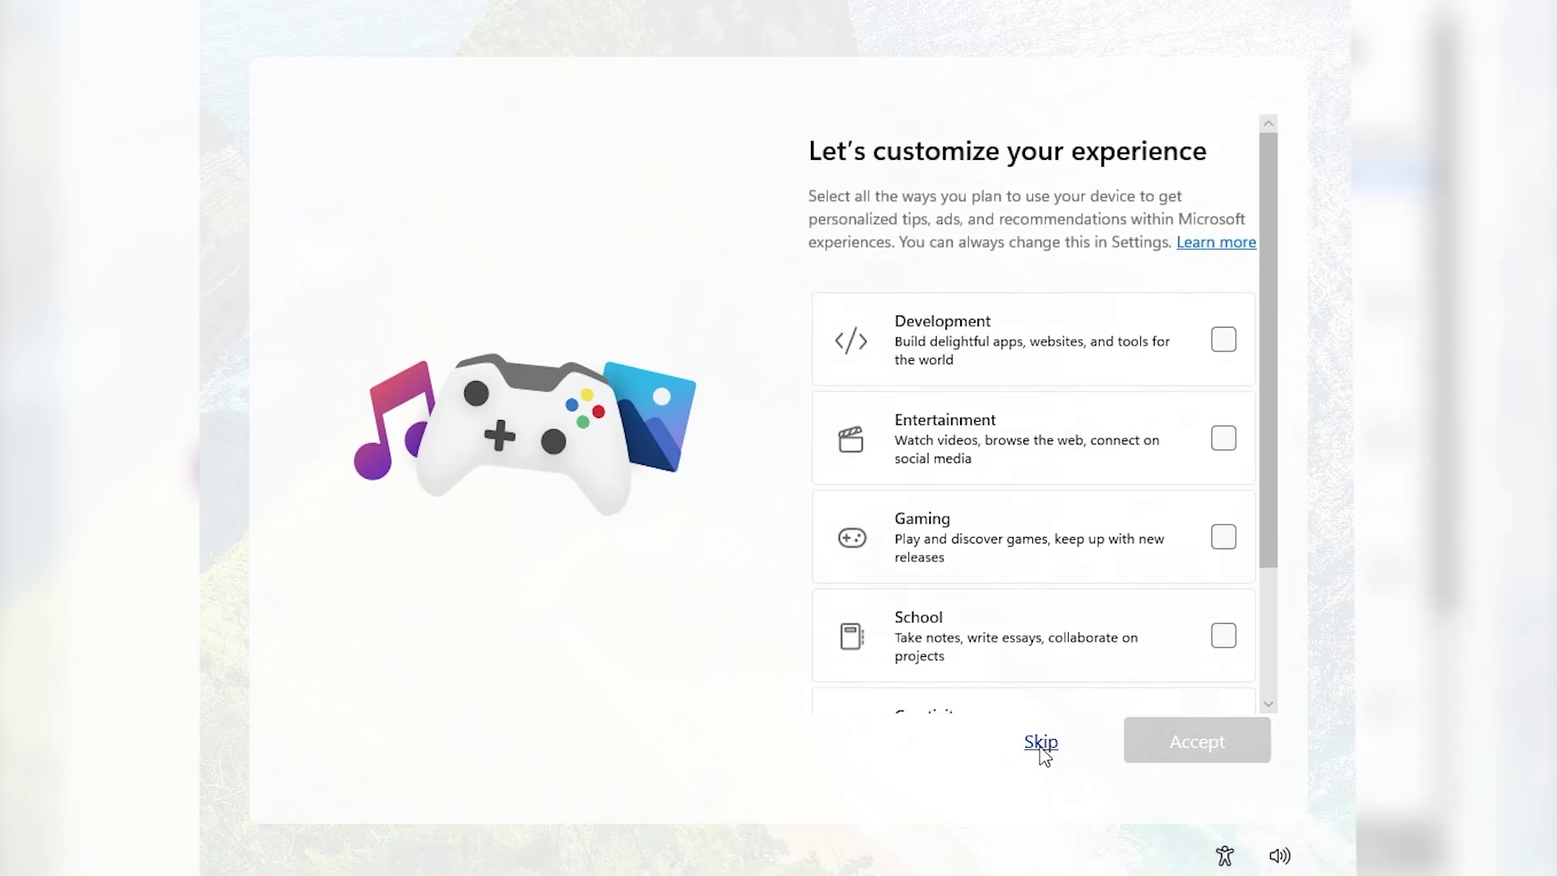
Step: Skip the device-use interests page, leaving every box unchecked
click(1043, 742)
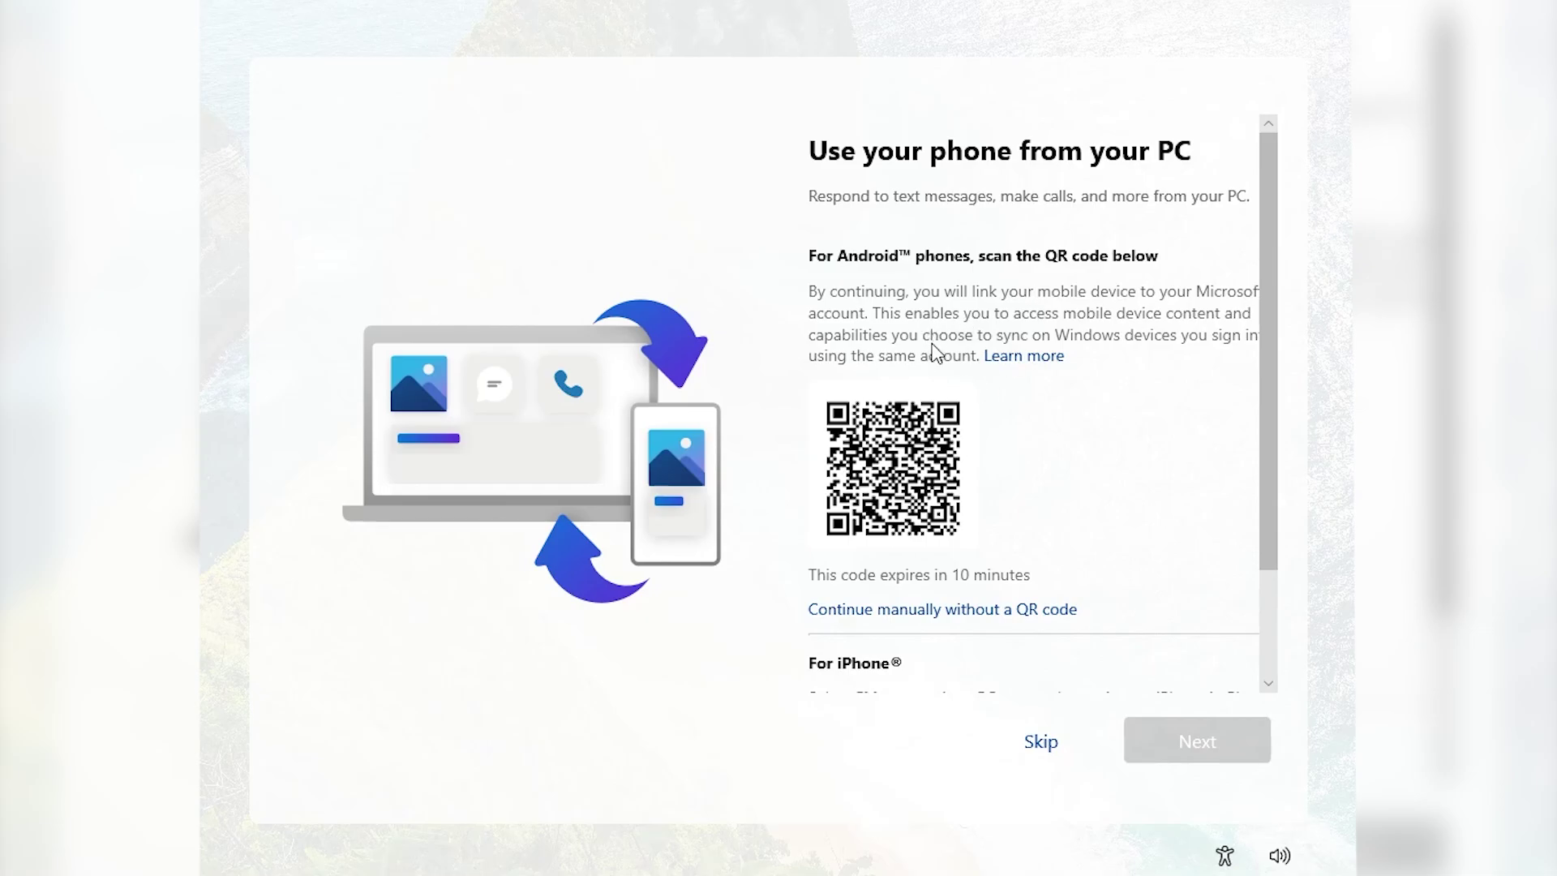
scroll(932, 346, down, 2)
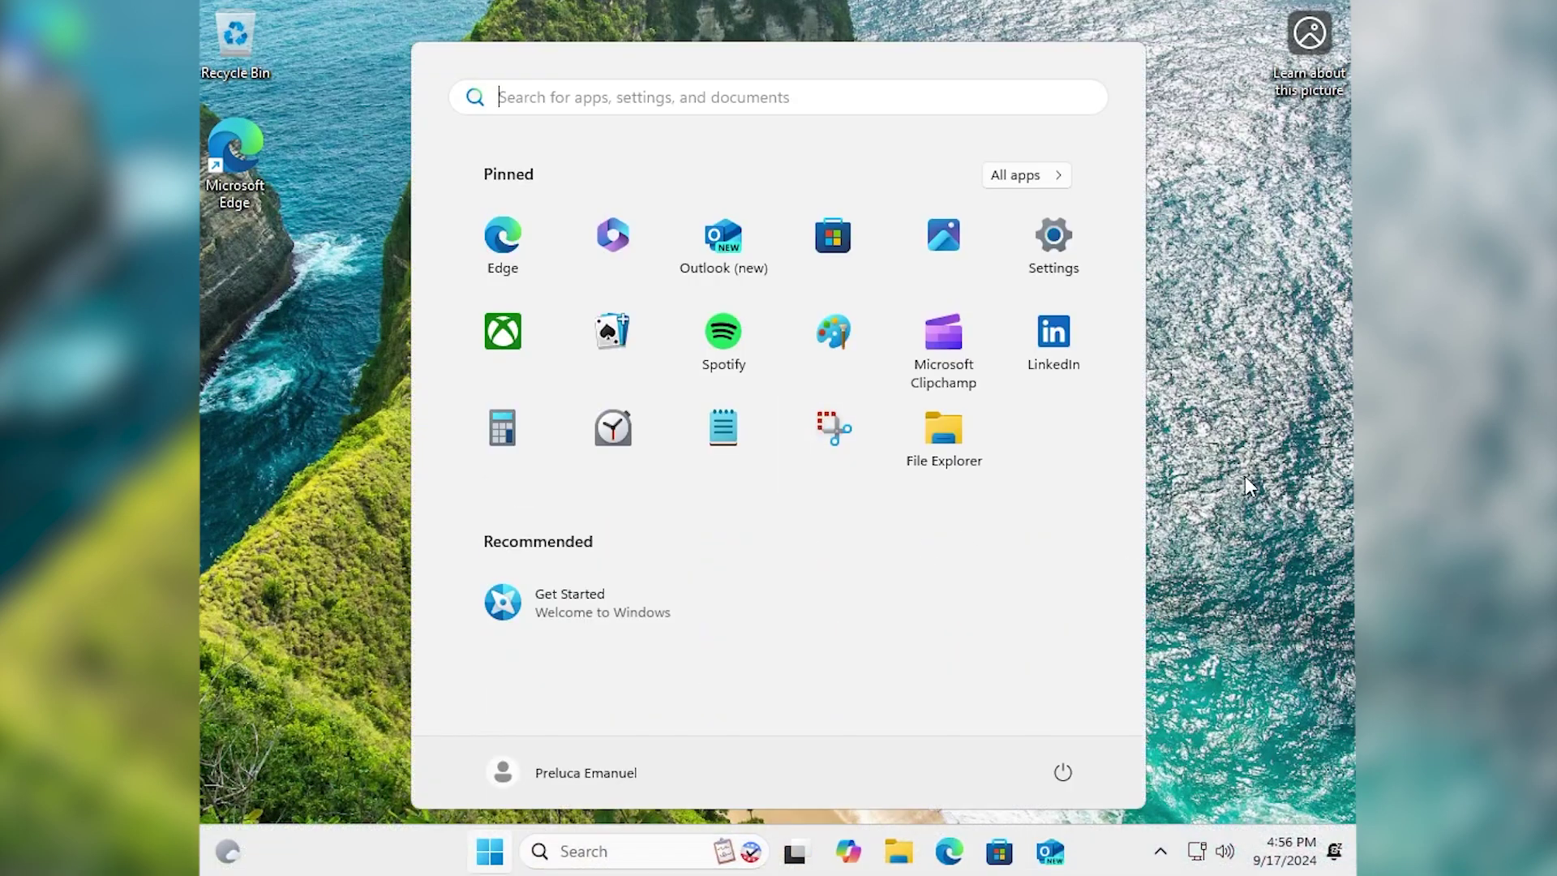
Step: Dismiss the Start menu to reveal the clear coastal-wallpaper desktop
click(1245, 476)
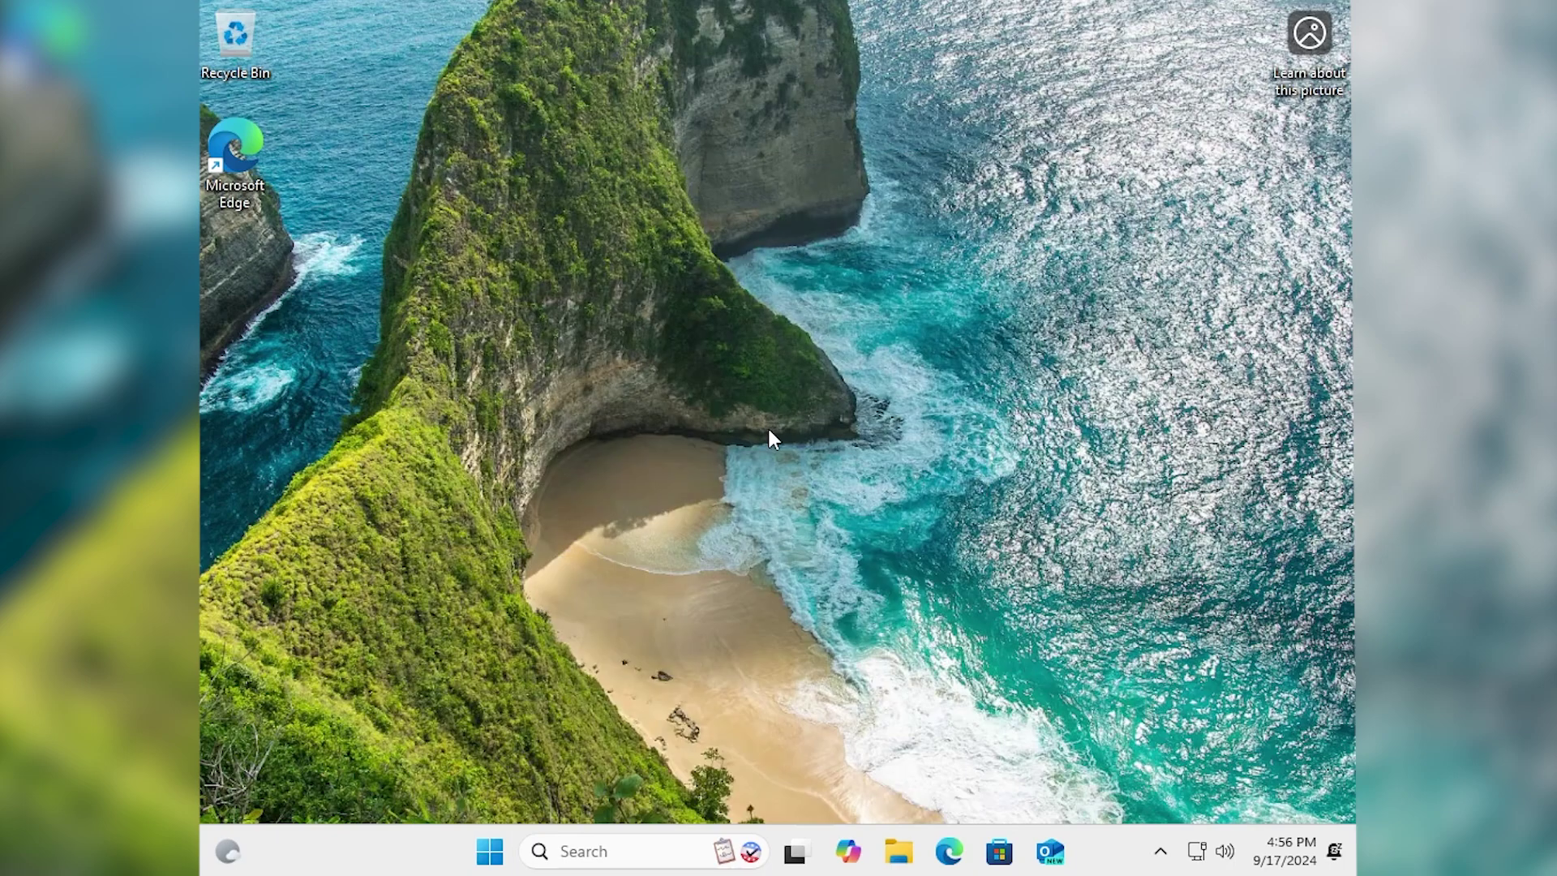